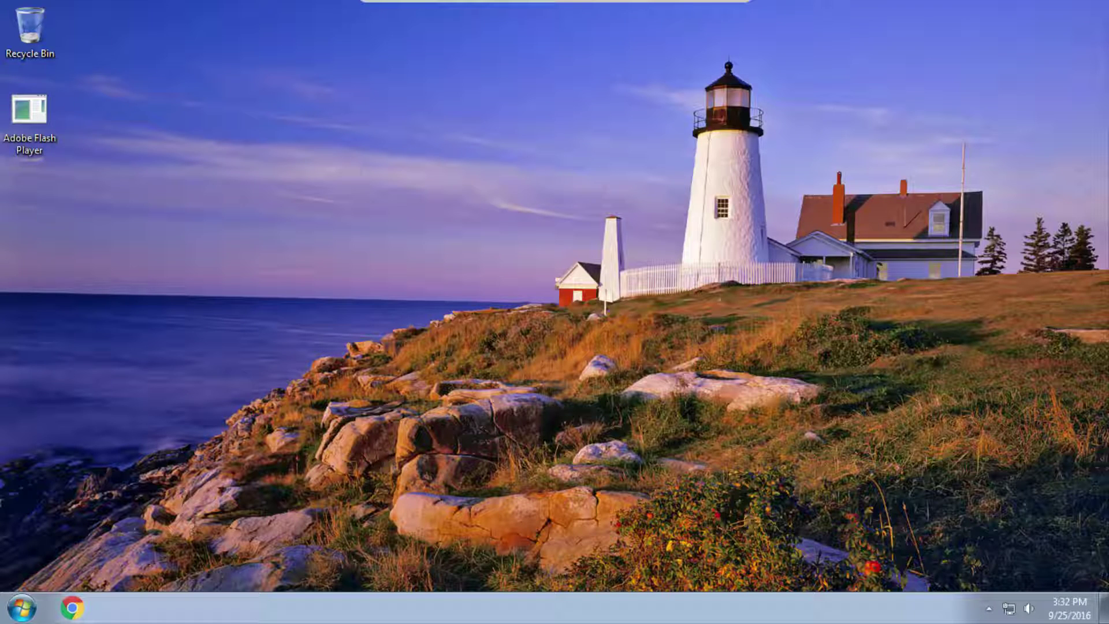
# Move the Adobe Flash Player file on the desktop beside the Recycle Bin
pyautogui.click(28, 142)
pyautogui.moveTo(26, 133); pyautogui.dragTo(90, 47)
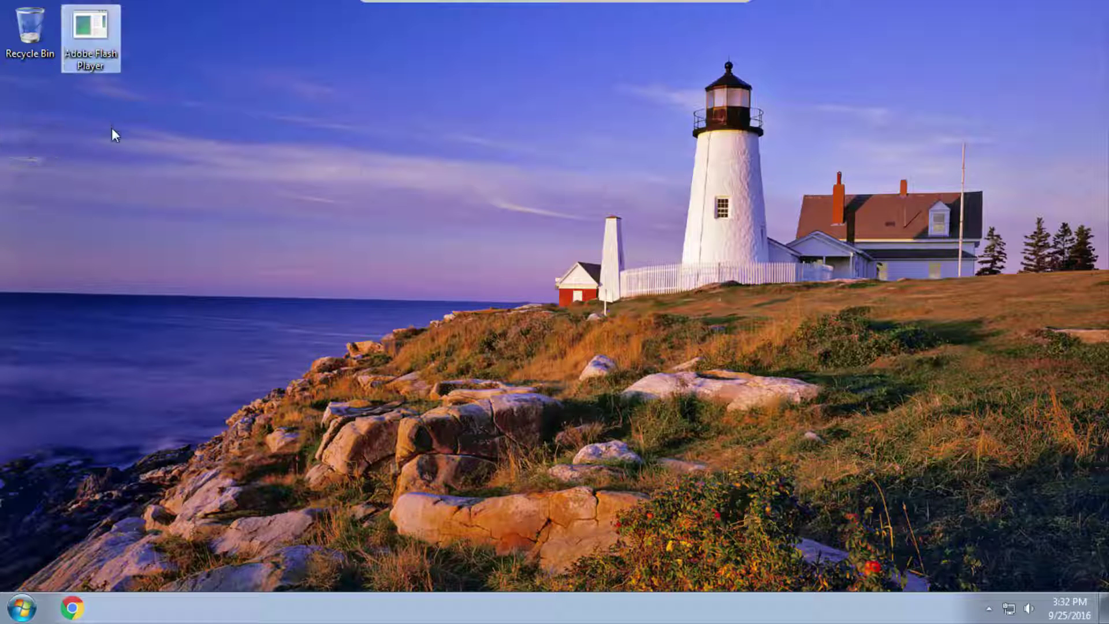
pyautogui.rightClick(155, 108)
pyautogui.click(101, 193)
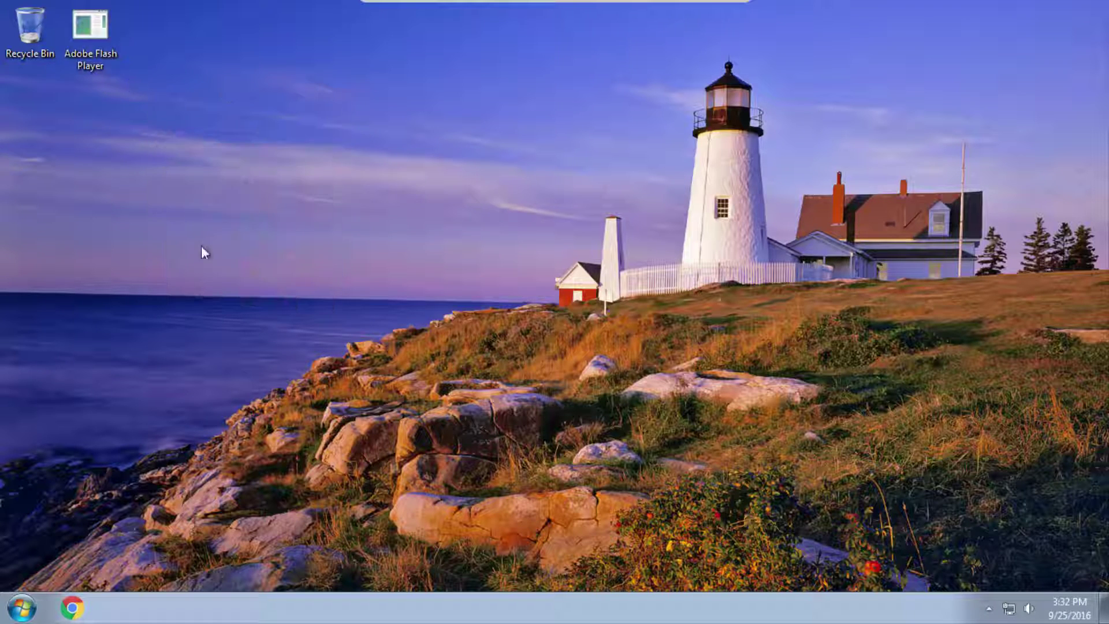
# Launch Internet Explorer and open the virustotal.com website
pyautogui.press('super')
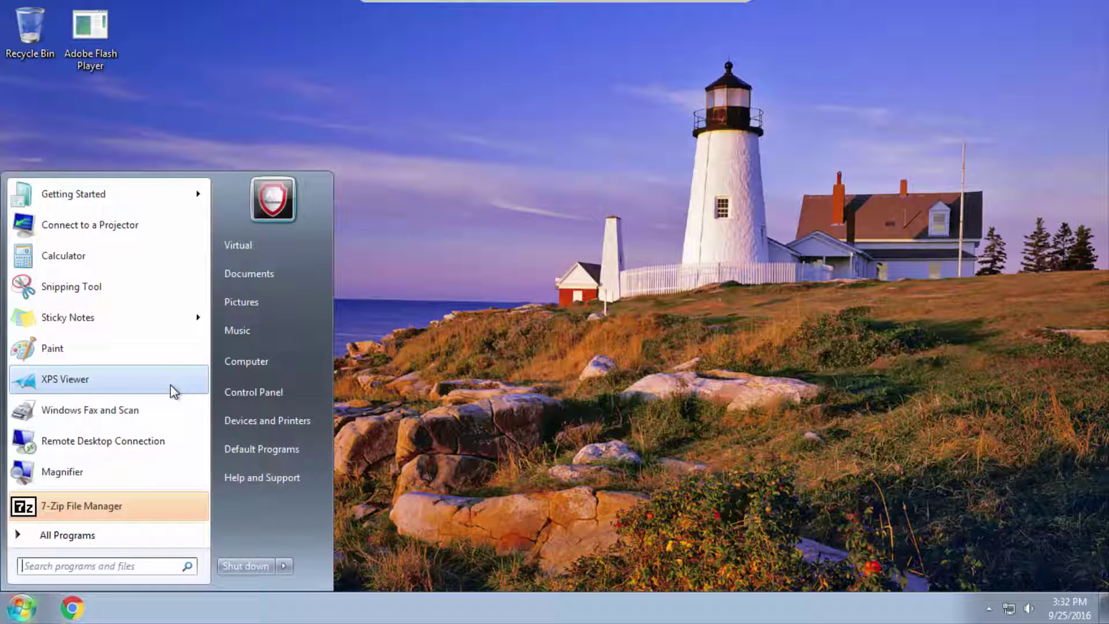
pyautogui.write('internet explorer')
pyautogui.press('Return')
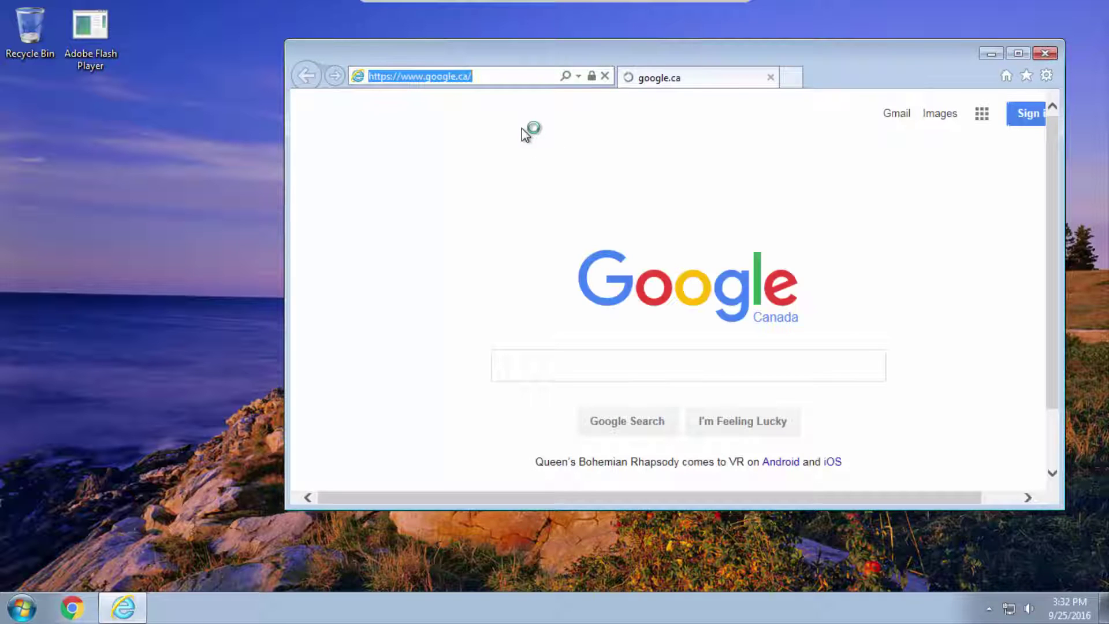
pyautogui.write('virustotal.com')
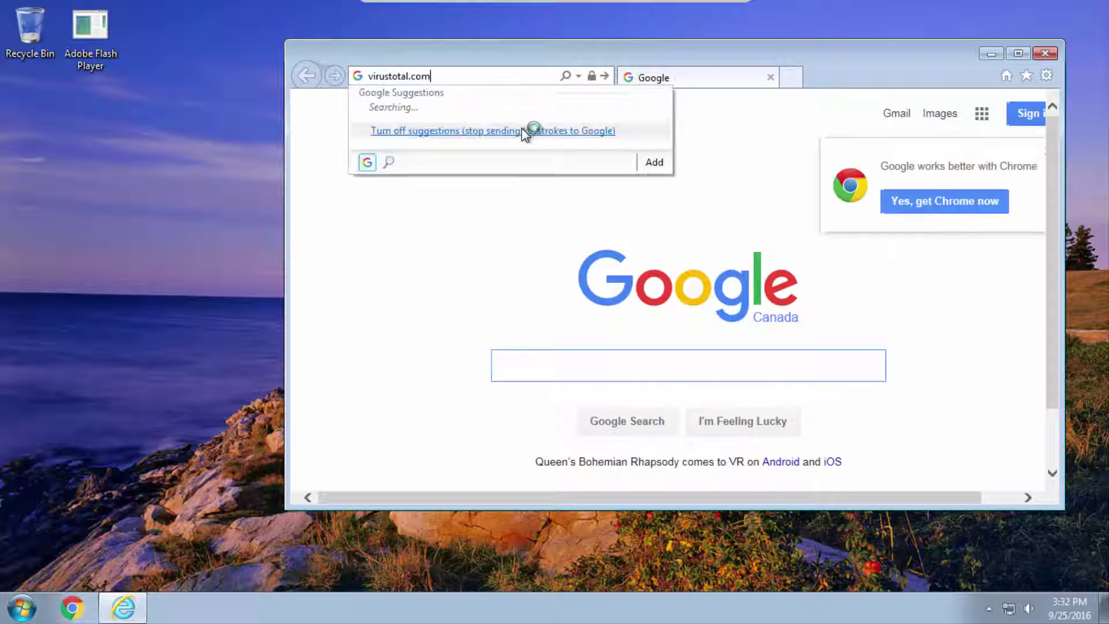
pyautogui.press('Return')
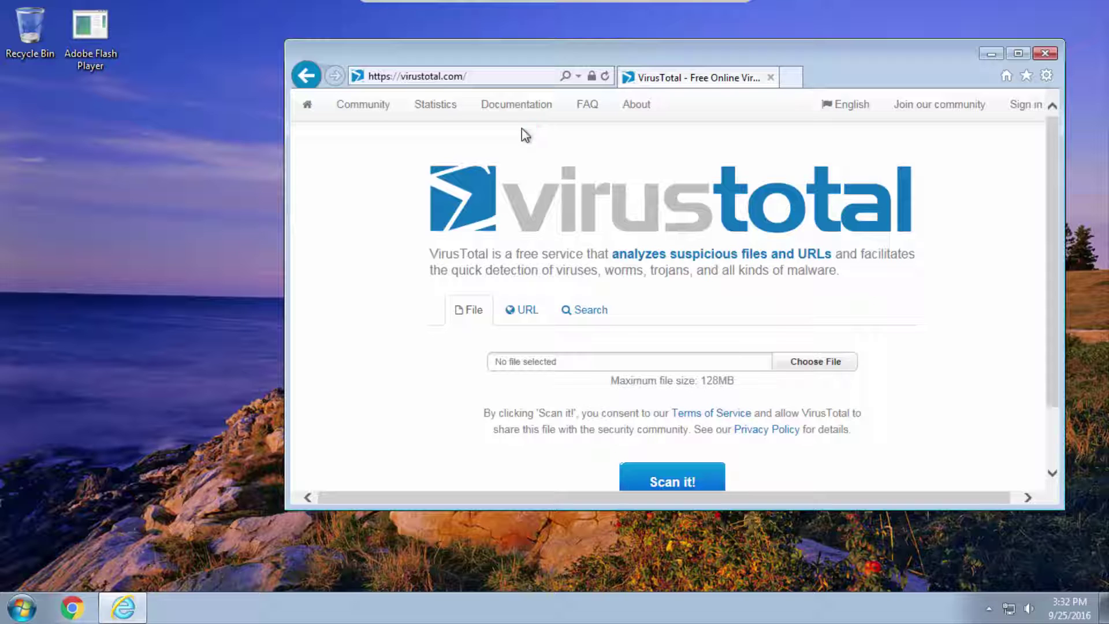
# Choose the Adobe Flash Player file from the Desktop and submit it for a VirusTotal scan
pyautogui.click(590, 366)
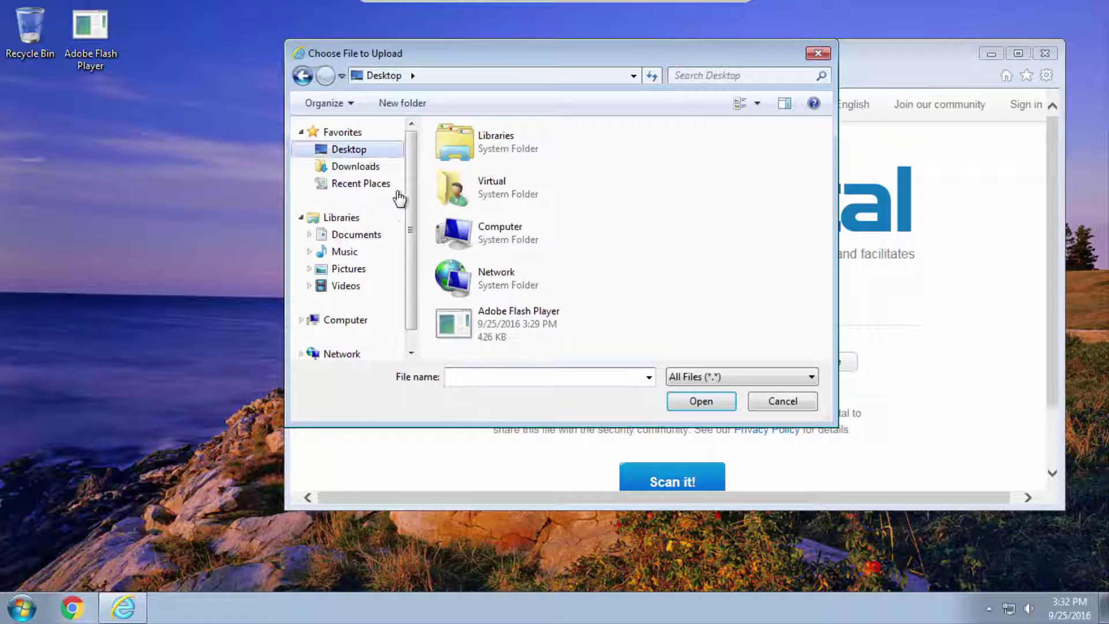
pyautogui.doubleClick(523, 324)
pyautogui.click(669, 454)
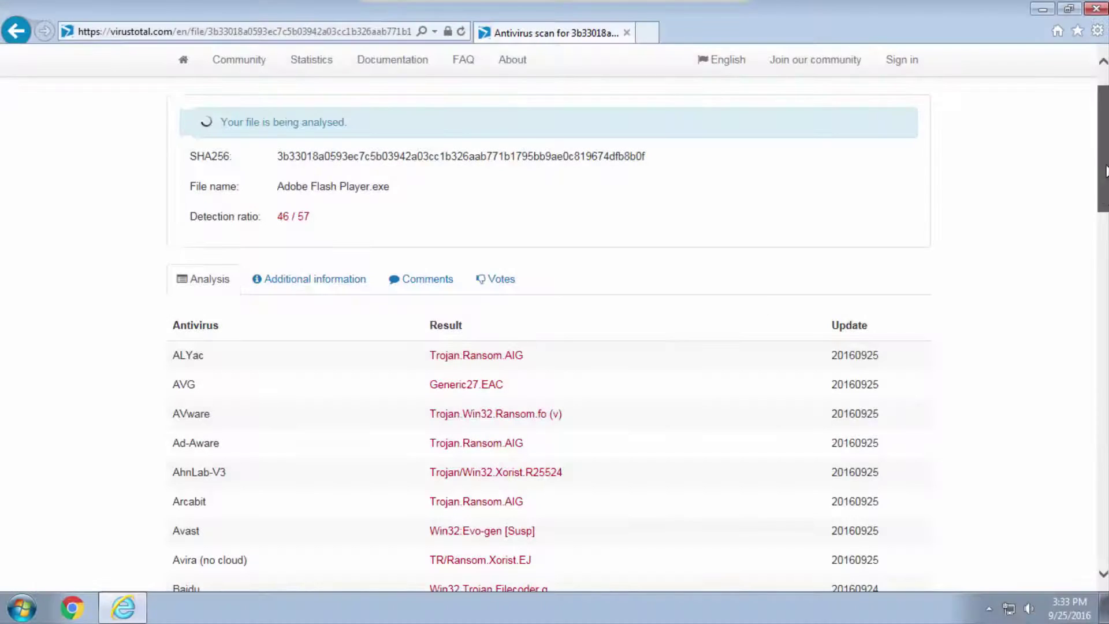
# Examine the VirusTotal report for Adobe Flash Player.exe, including its detection ratio, analysis date and the individual antivirus results
pyautogui.scroll(-20, 1091, 361)
pyautogui.scroll(20, 1090, 361)
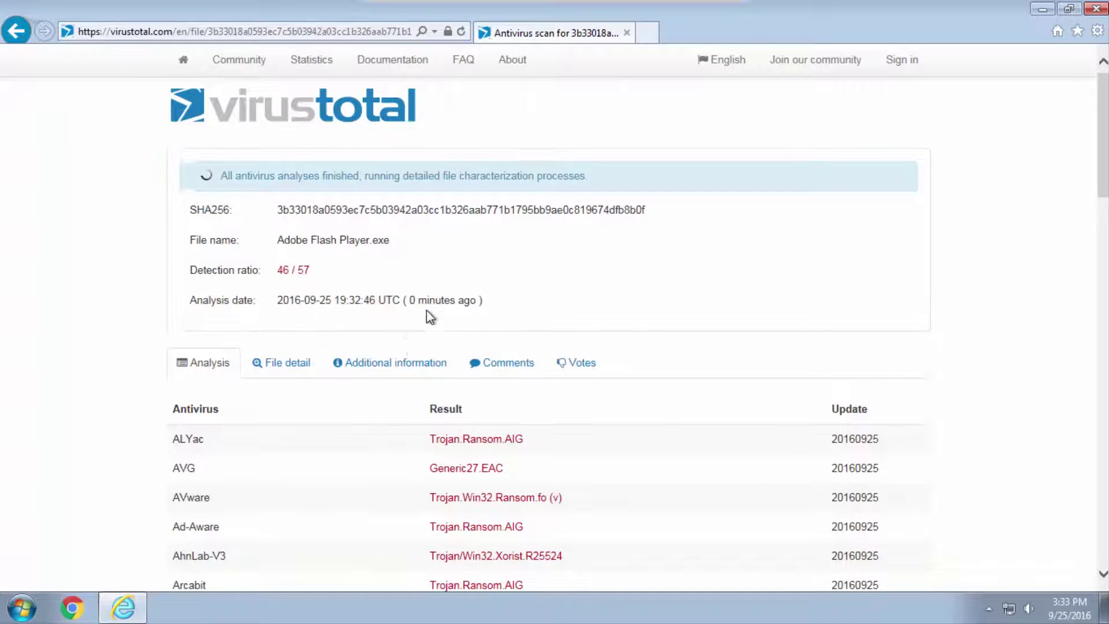
pyautogui.moveTo(517, 309); pyautogui.dragTo(406, 305)
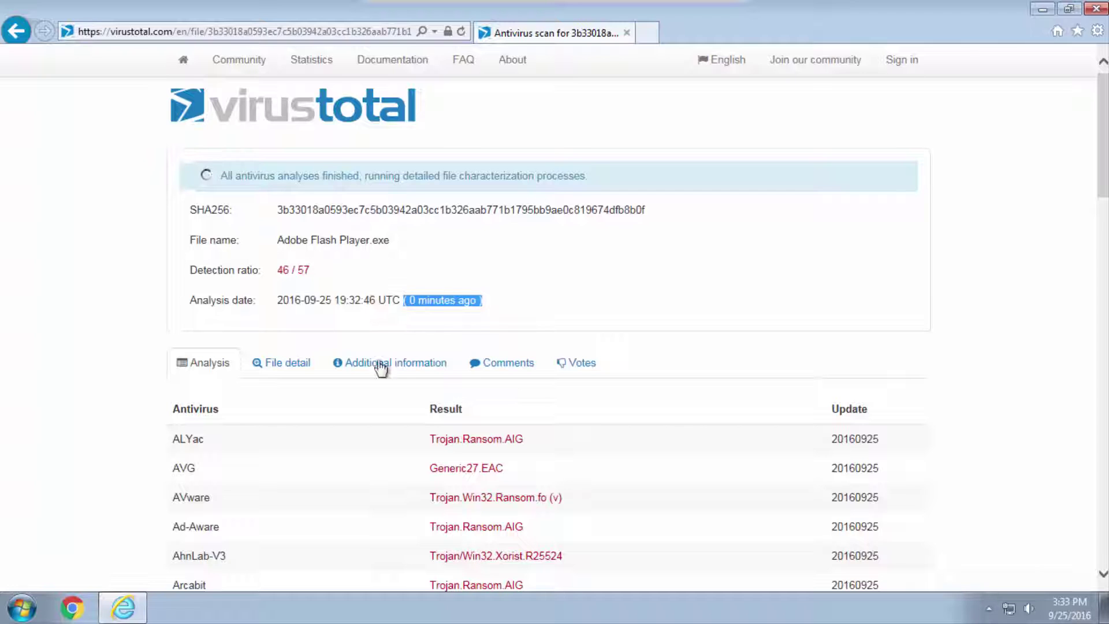
pyautogui.click(427, 249)
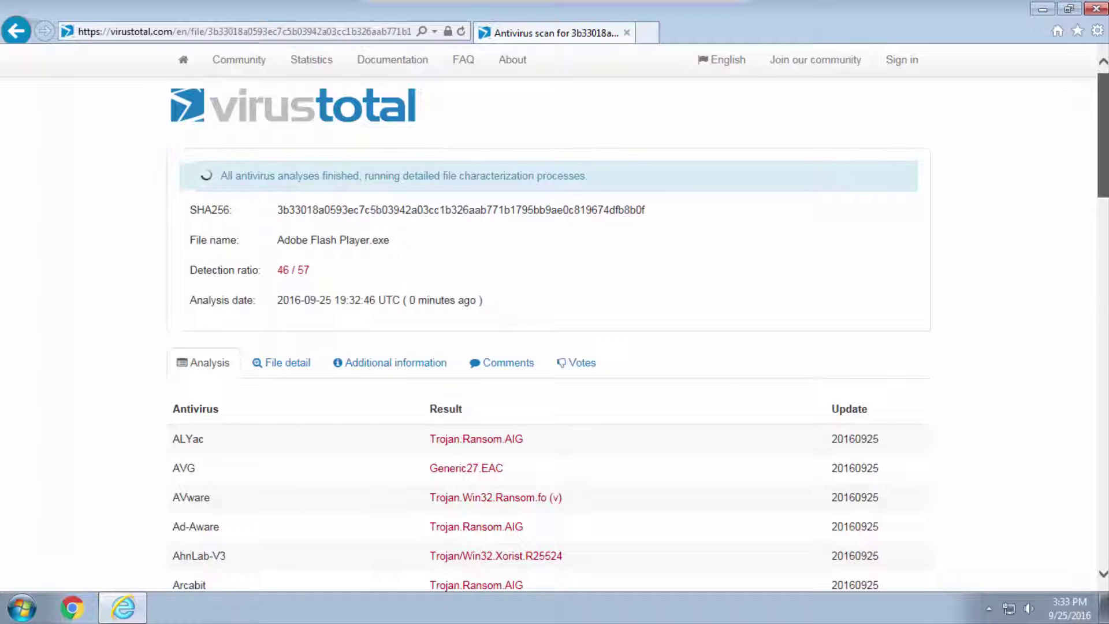
pyautogui.scroll(-20, 1100, 306)
pyautogui.scroll(-3, 1105, 532)
pyautogui.scroll(20, 1104, 531)
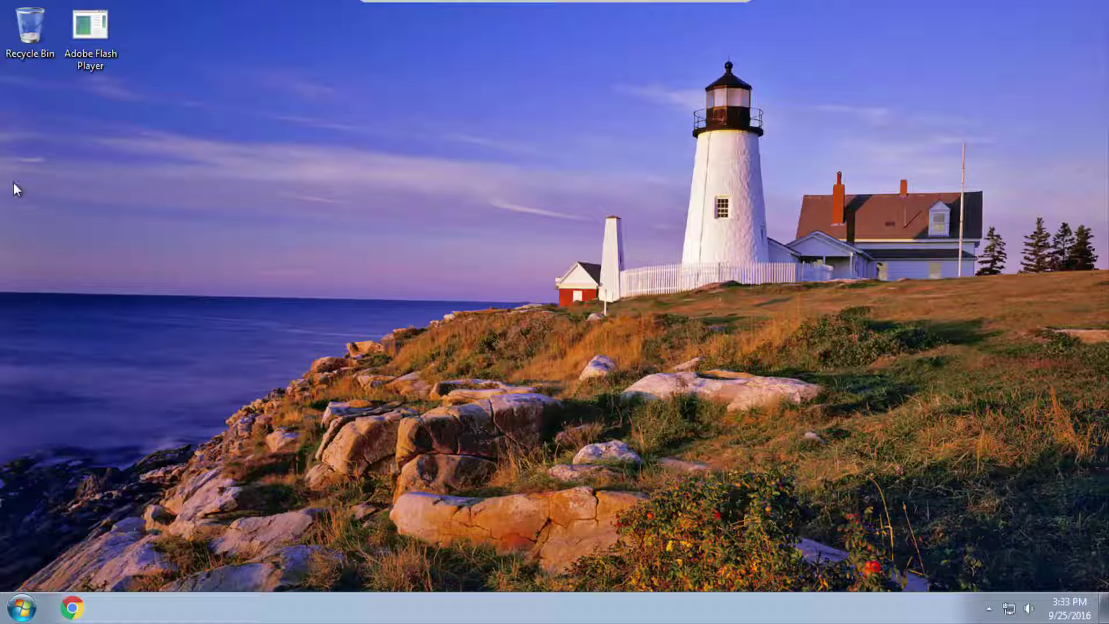
# Open Windows Task Manager and enlarge its window to show more processes and their full descriptions
pyautogui.rightClick(258, 614)
pyautogui.click(301, 550)
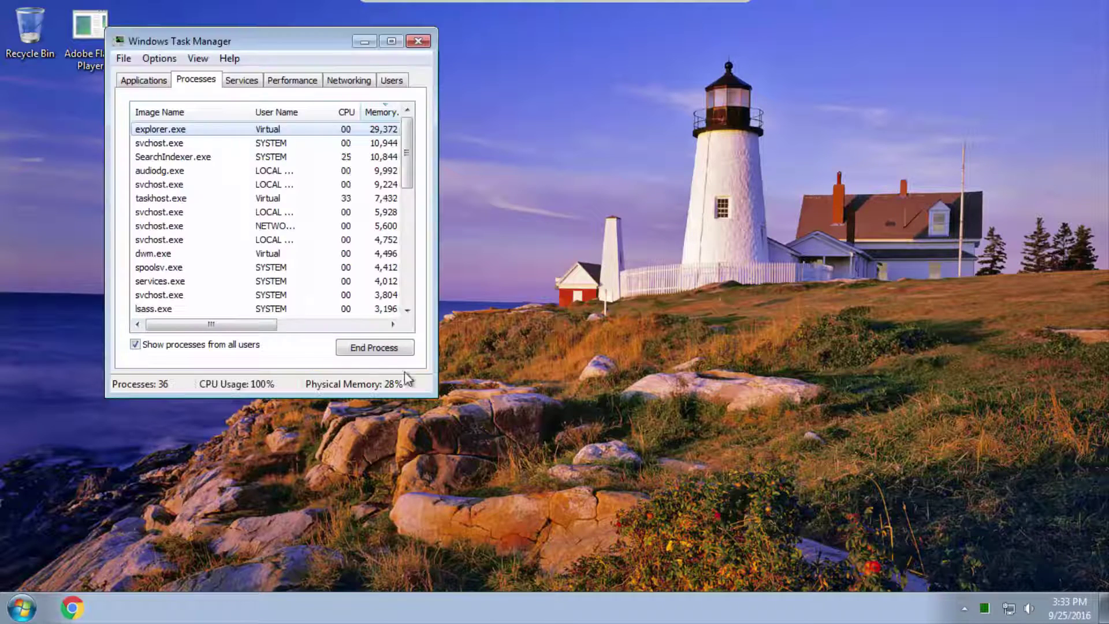
pyautogui.moveTo(437, 396); pyautogui.dragTo(665, 534)
# Find the Adobe Flash Player.exe *32 process in the process list and select it
pyautogui.click(447, 315)
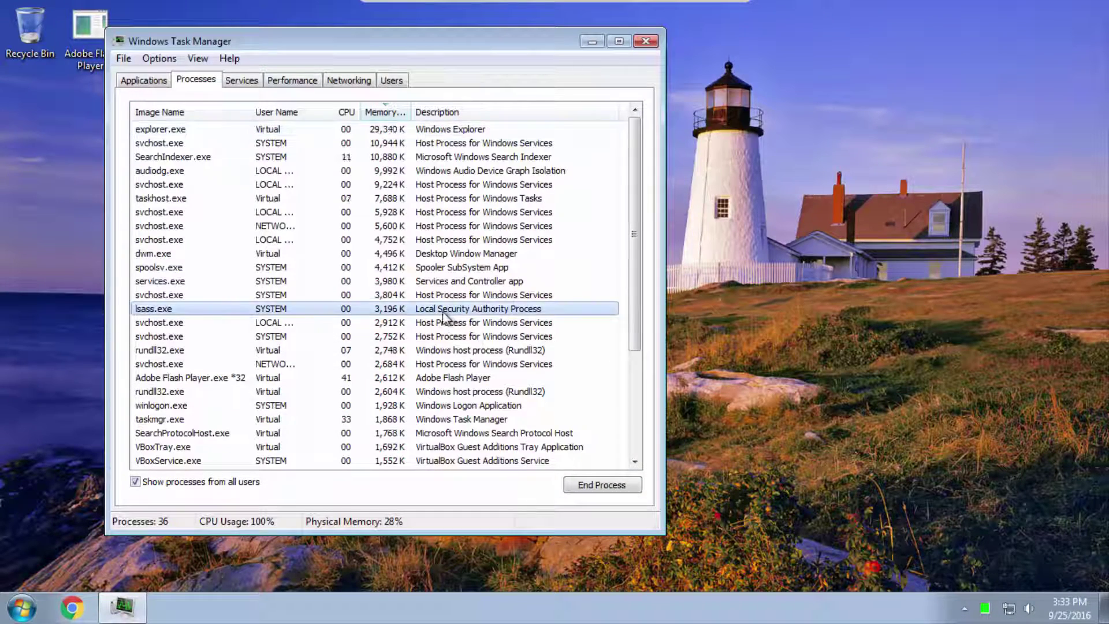
pyautogui.scroll(-4, 445, 315)
pyautogui.click(577, 240)
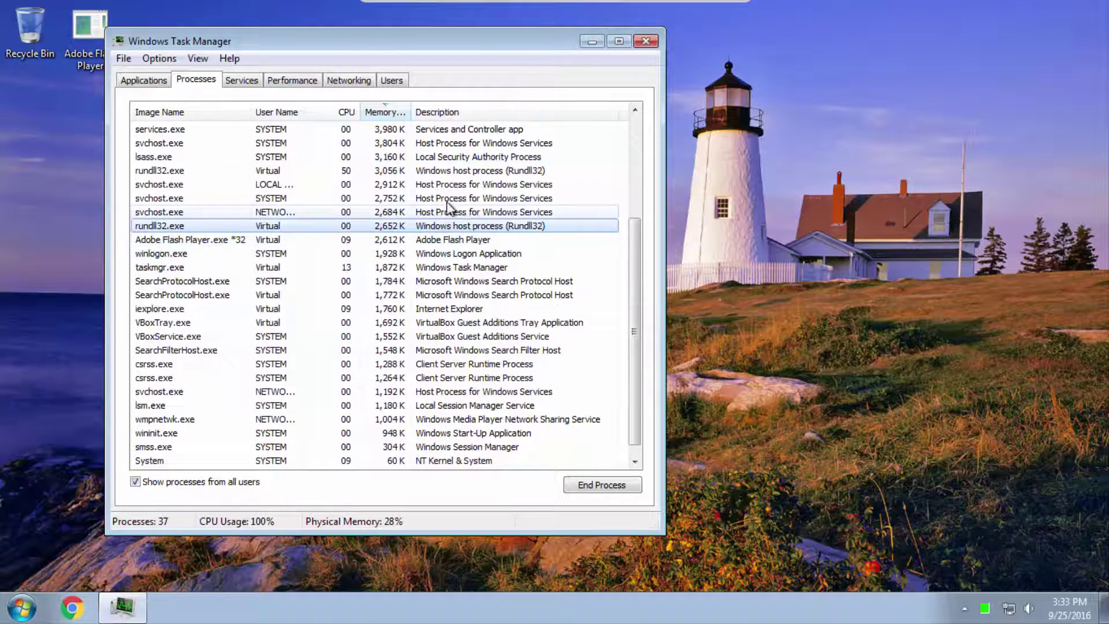
pyautogui.click(468, 239)
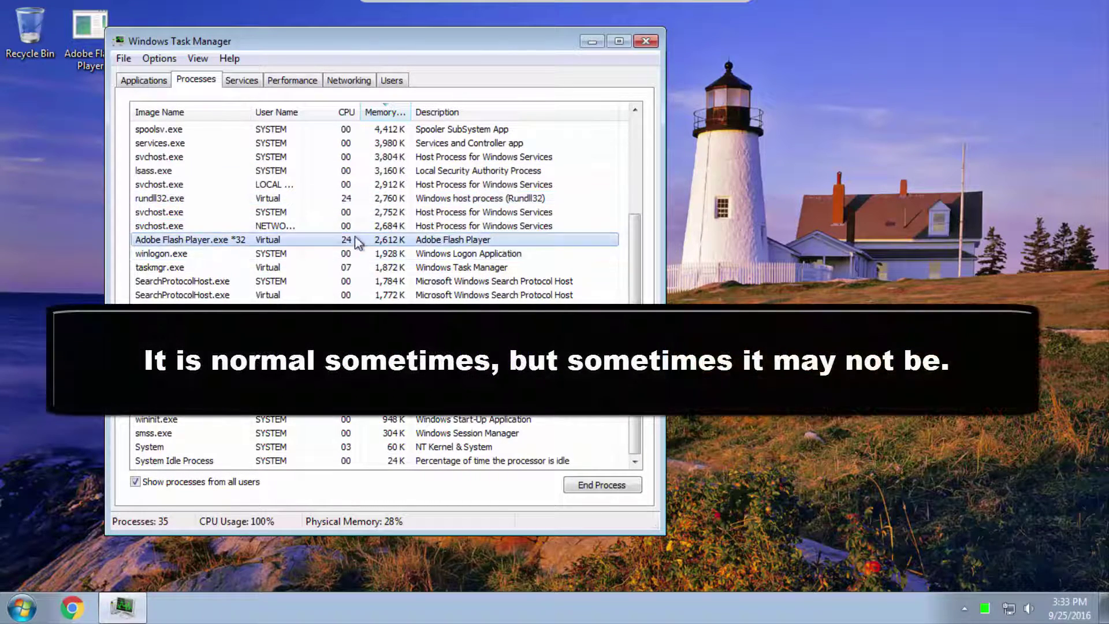
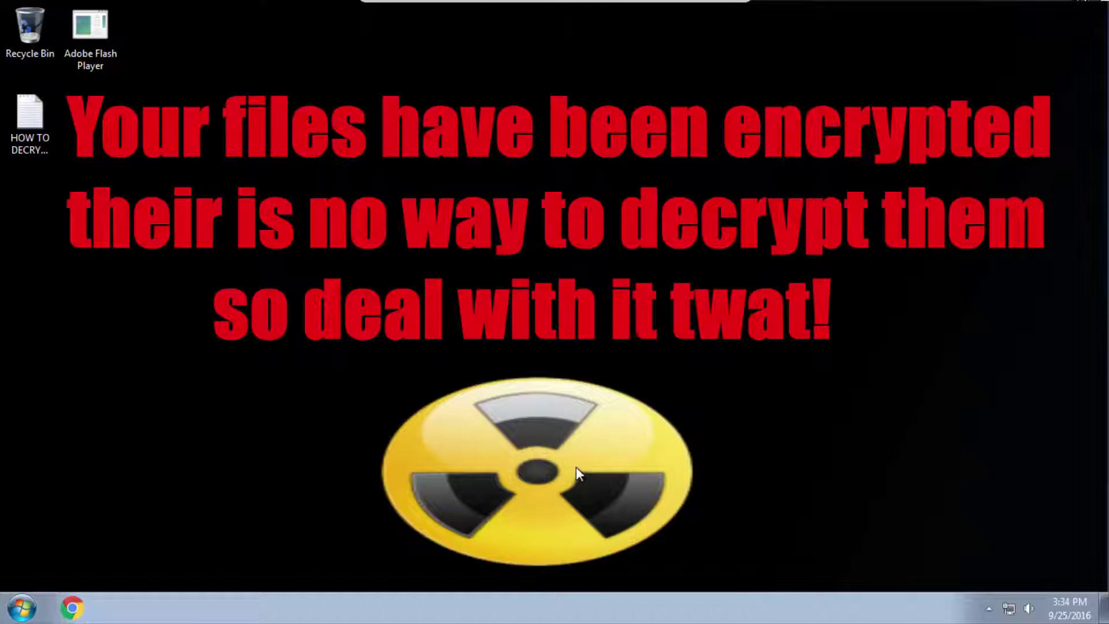
# Try to open Google Chrome and decline removing its missing shortcut
pyautogui.click(71, 608)
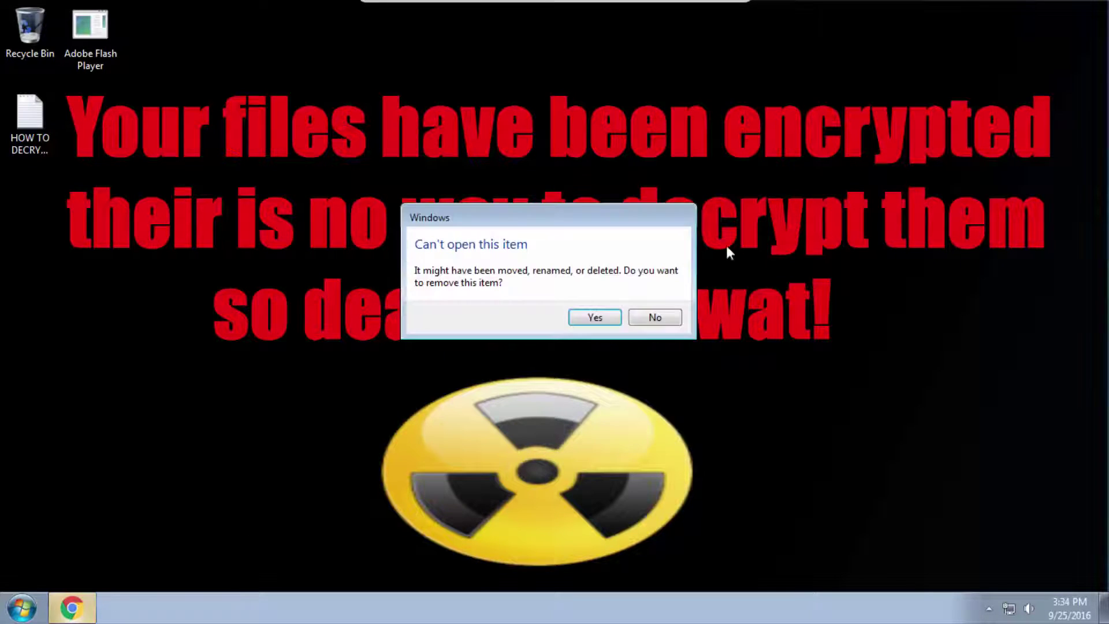
pyautogui.click(664, 319)
# Search the installed programs for Internet Explorer and try to launch its Internet Explorer.lnk shortcut
pyautogui.press('super')
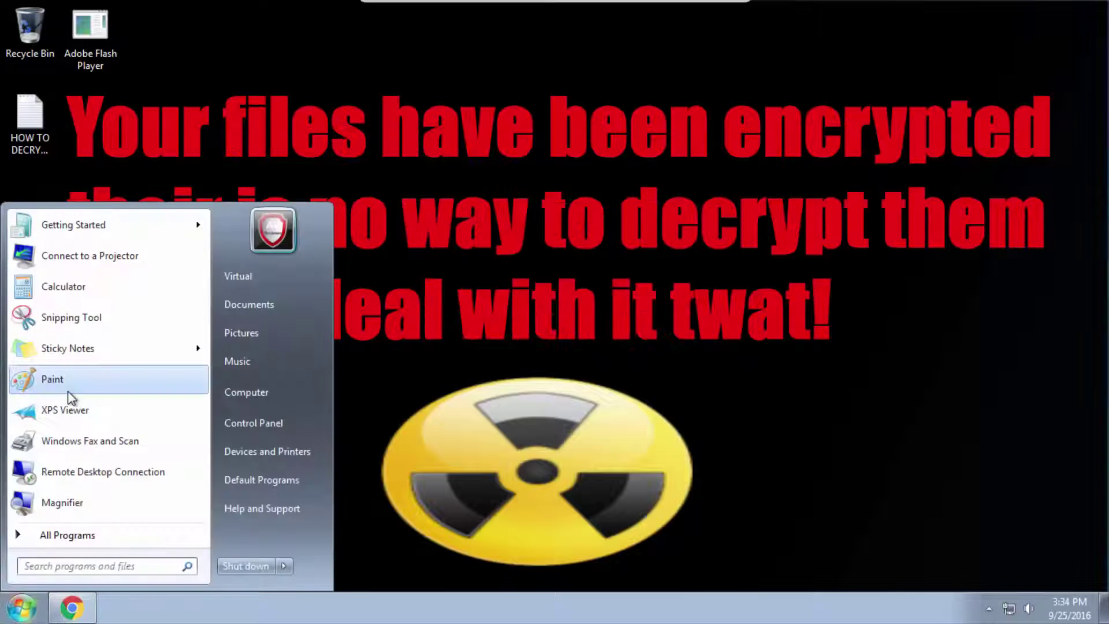
pyautogui.write('internet')
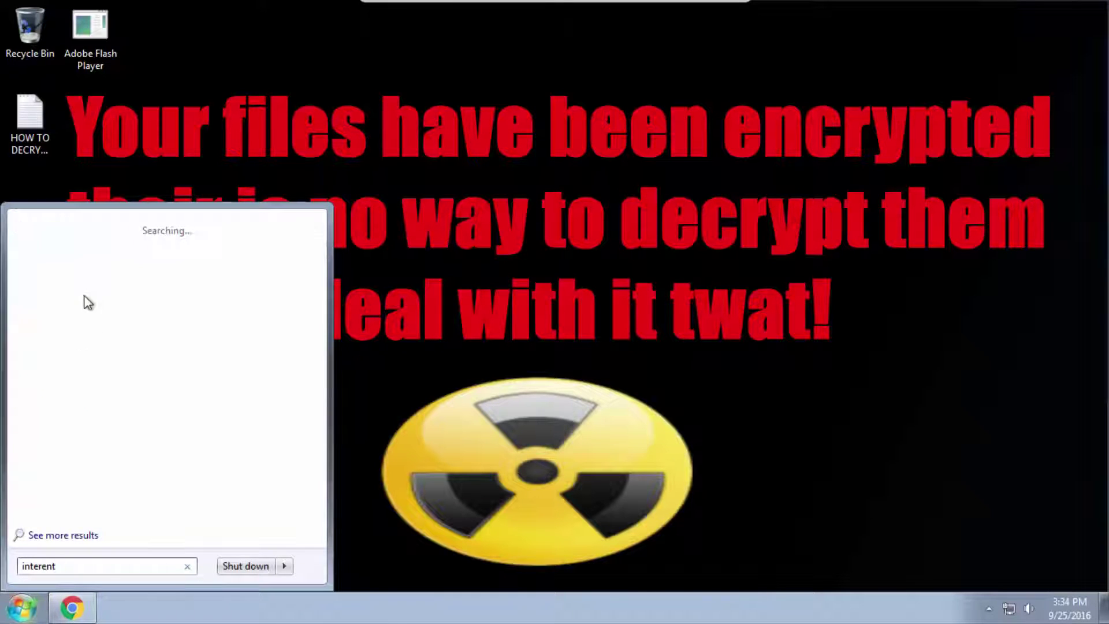
pyautogui.write('intere')
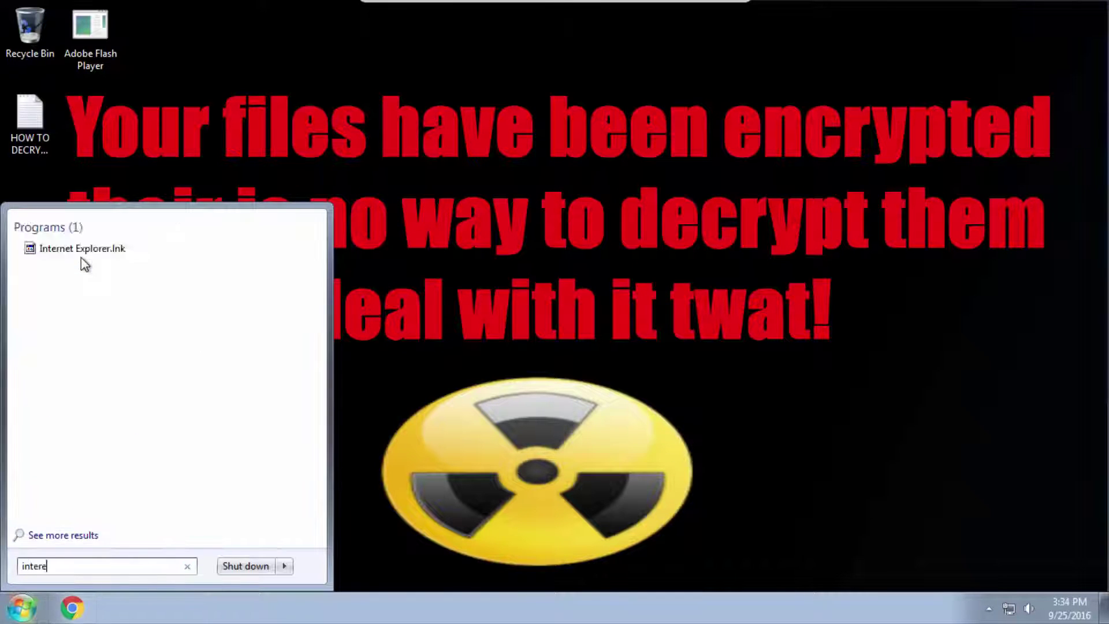
pyautogui.write('nenet explorer')
pyautogui.click(81, 252)
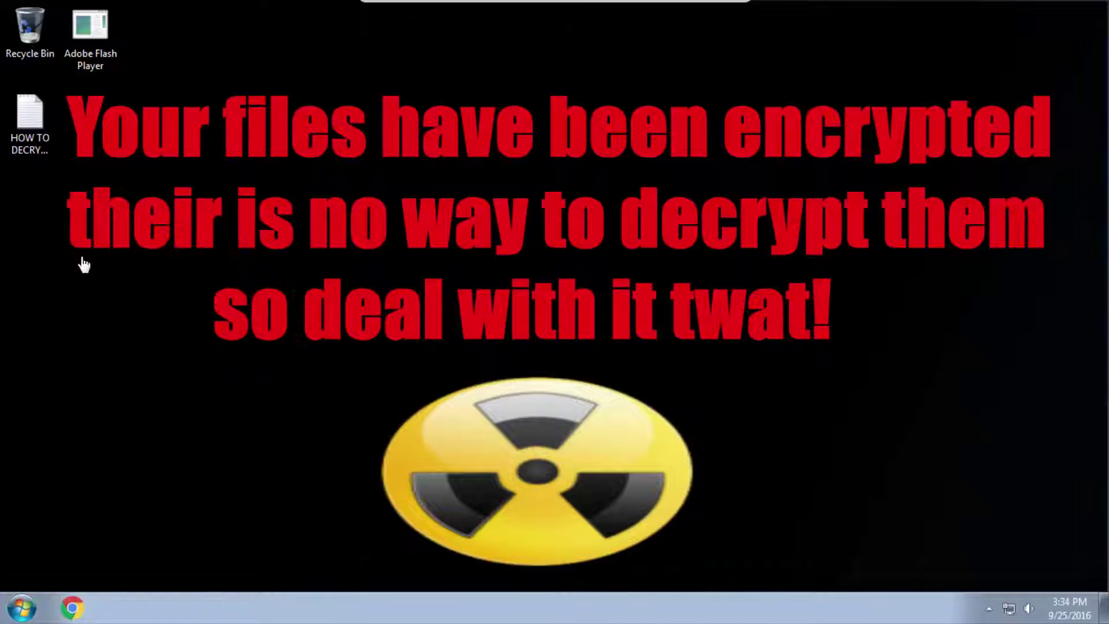
pyautogui.click(628, 377)
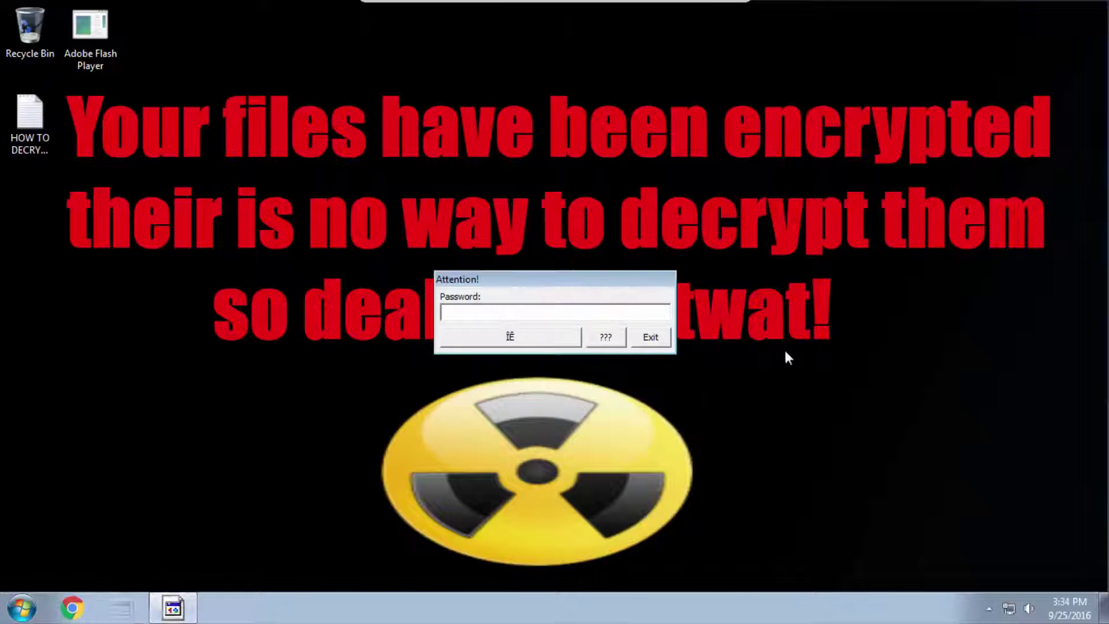
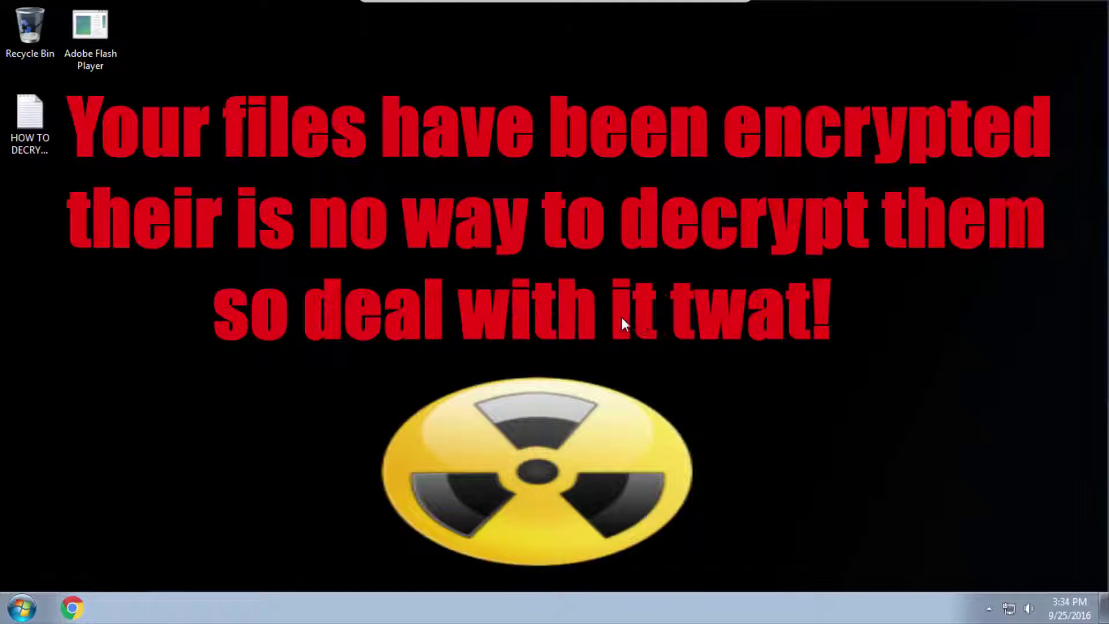
# Open the Windows Start menu to access the system's programs and folders
pyautogui.press('super')
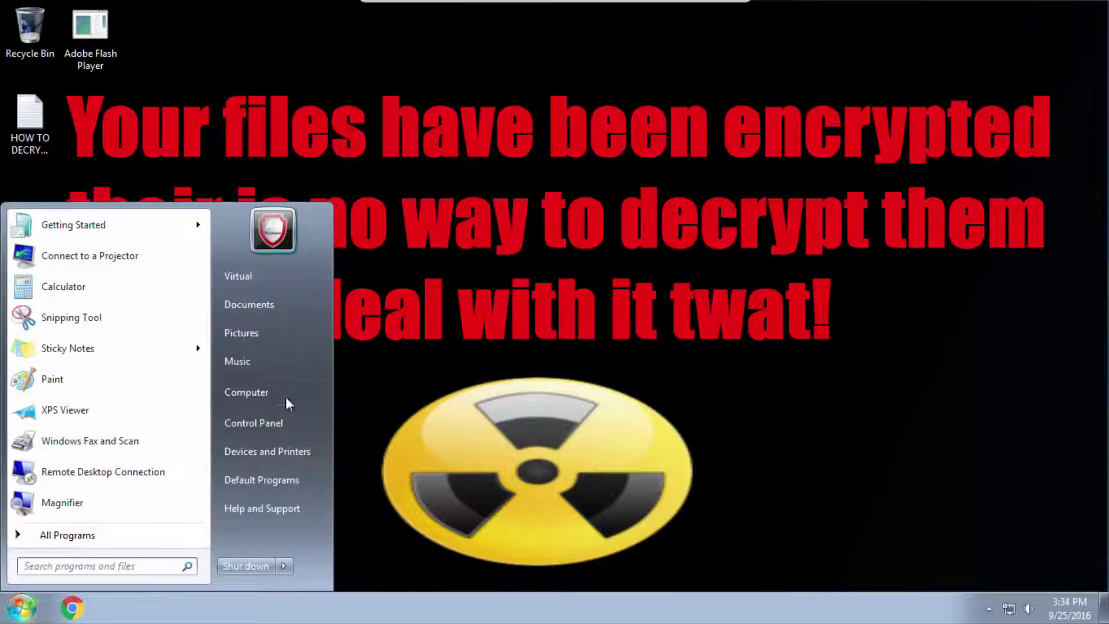
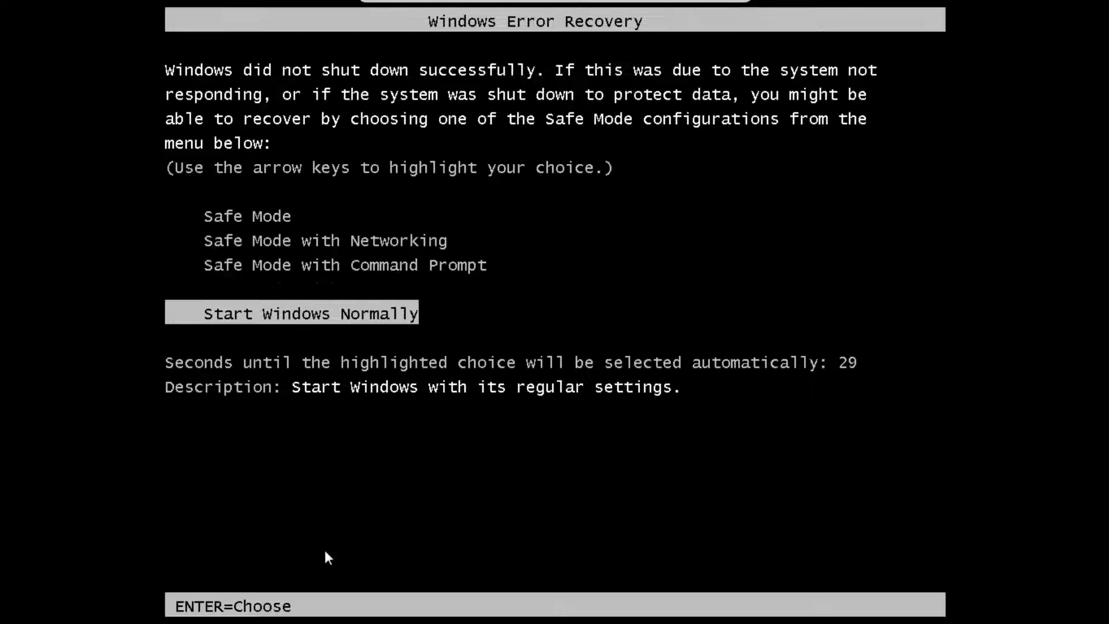
# Boot the system from Windows Error Recovery with the Start Windows Normally option
pyautogui.press('Return')
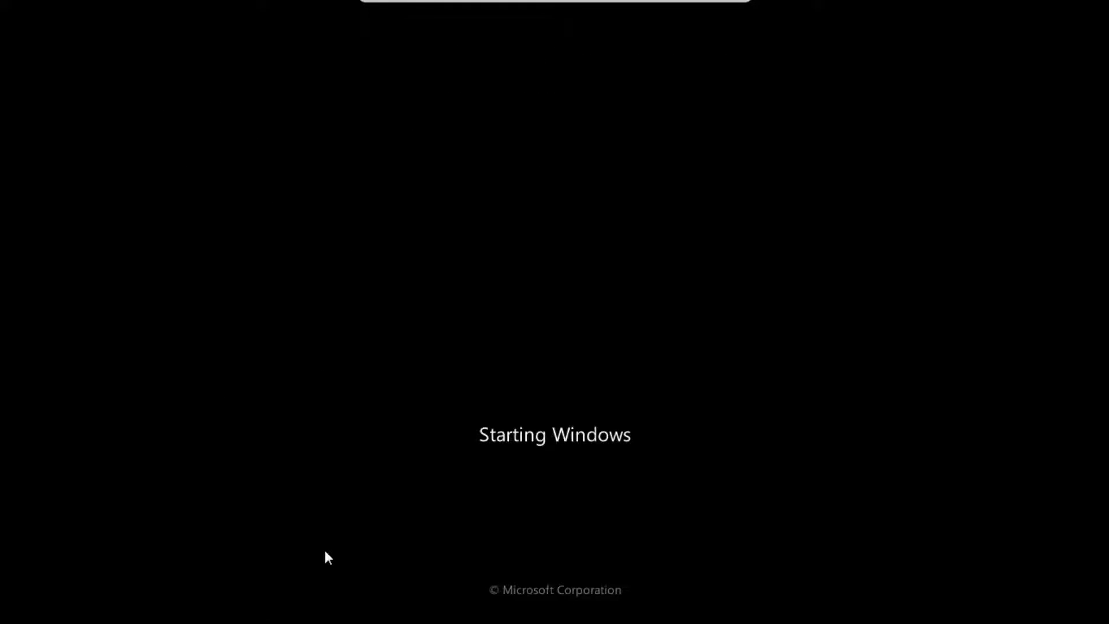
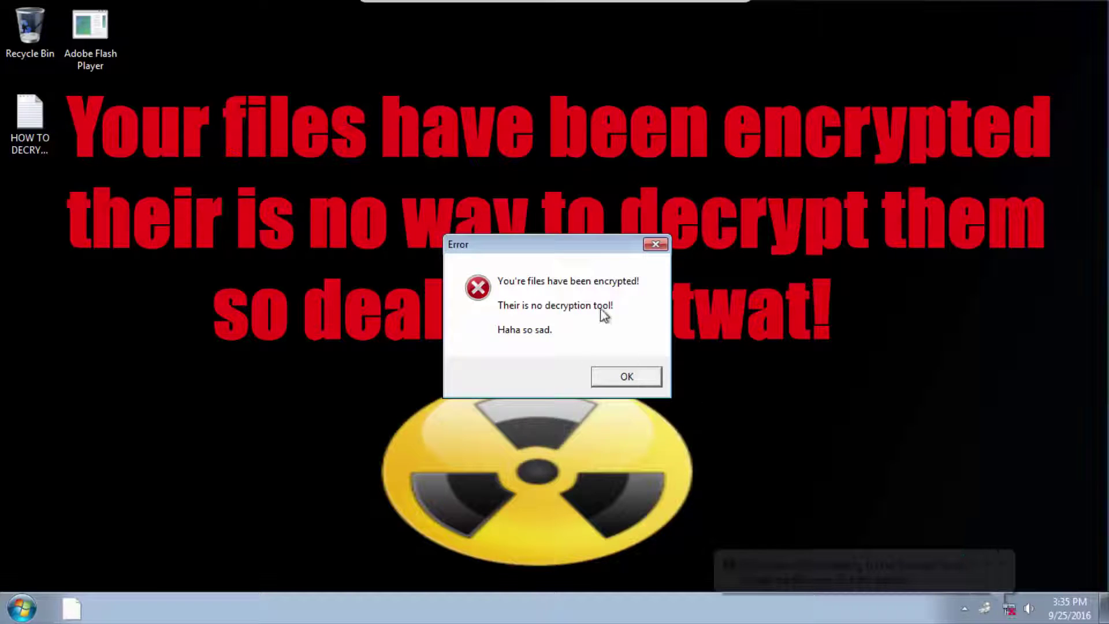
# Dismiss the encryption error and the disc-burning notification, and exit the ransomware's password prompt
pyautogui.click(654, 245)
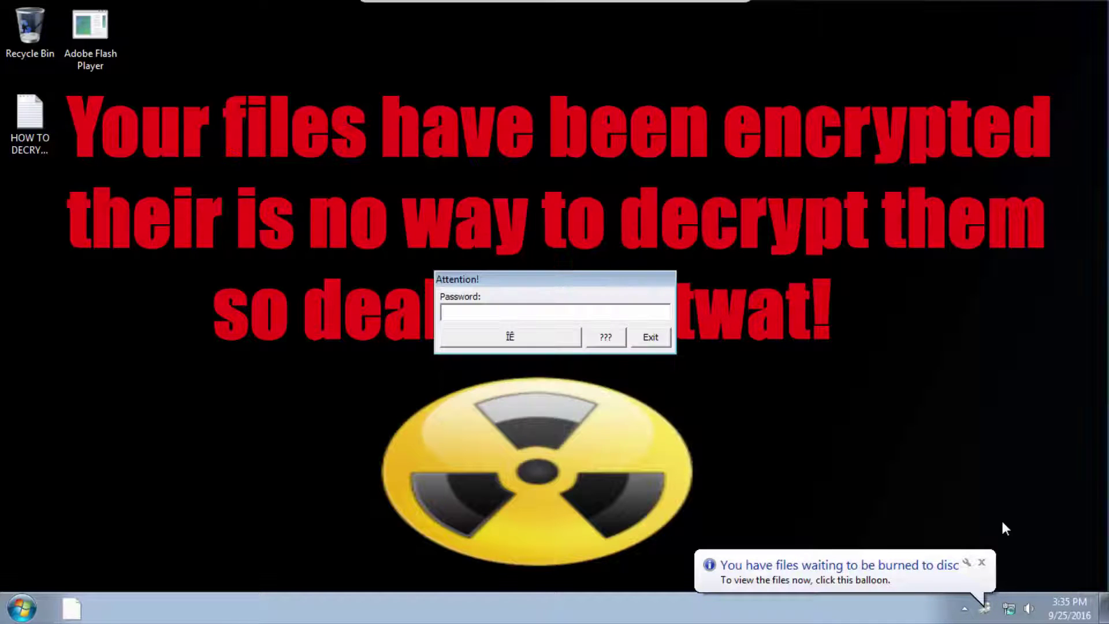
pyautogui.click(982, 562)
pyautogui.click(646, 341)
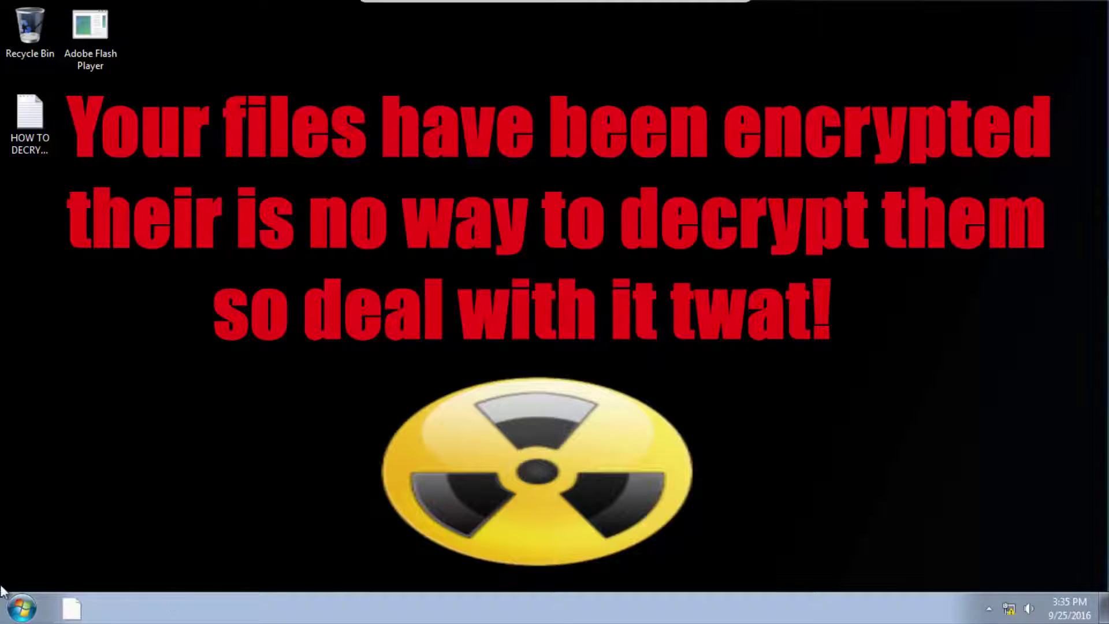
# Try to launch Calculator from the Start menu, and display the list of all installed programs
pyautogui.click(22, 607)
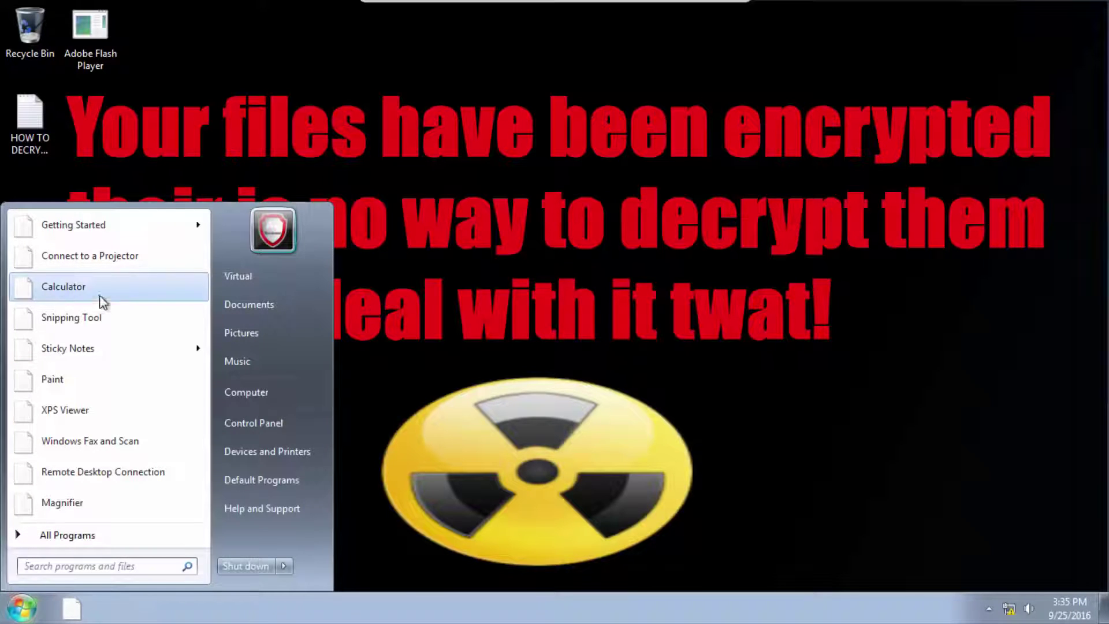
pyautogui.click(123, 295)
pyautogui.click(745, 301)
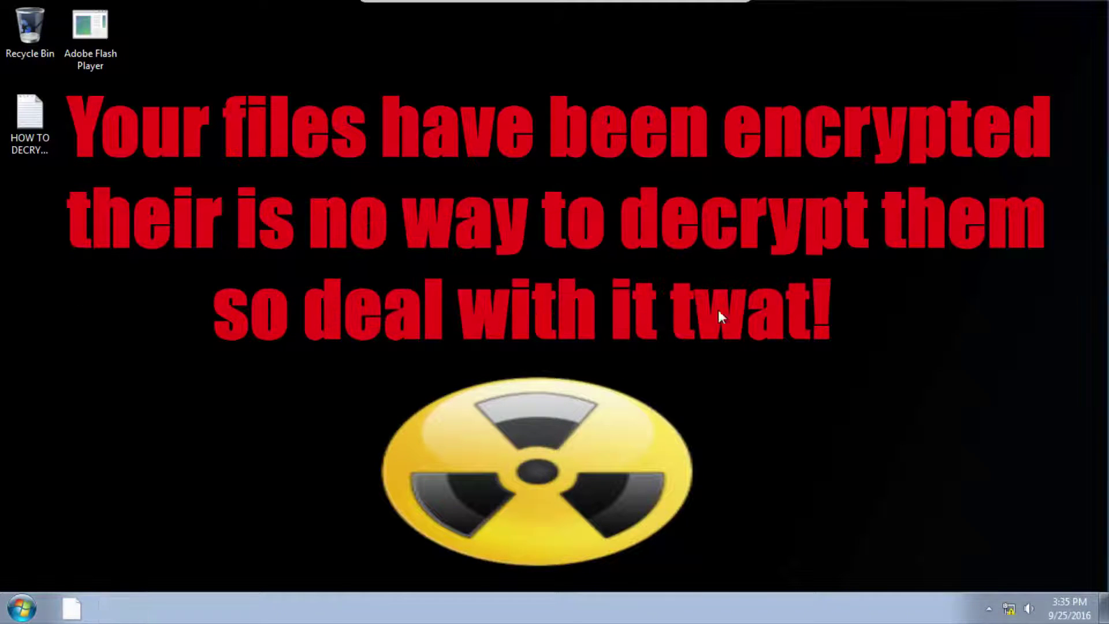
pyautogui.press('super')
pyautogui.click(110, 536)
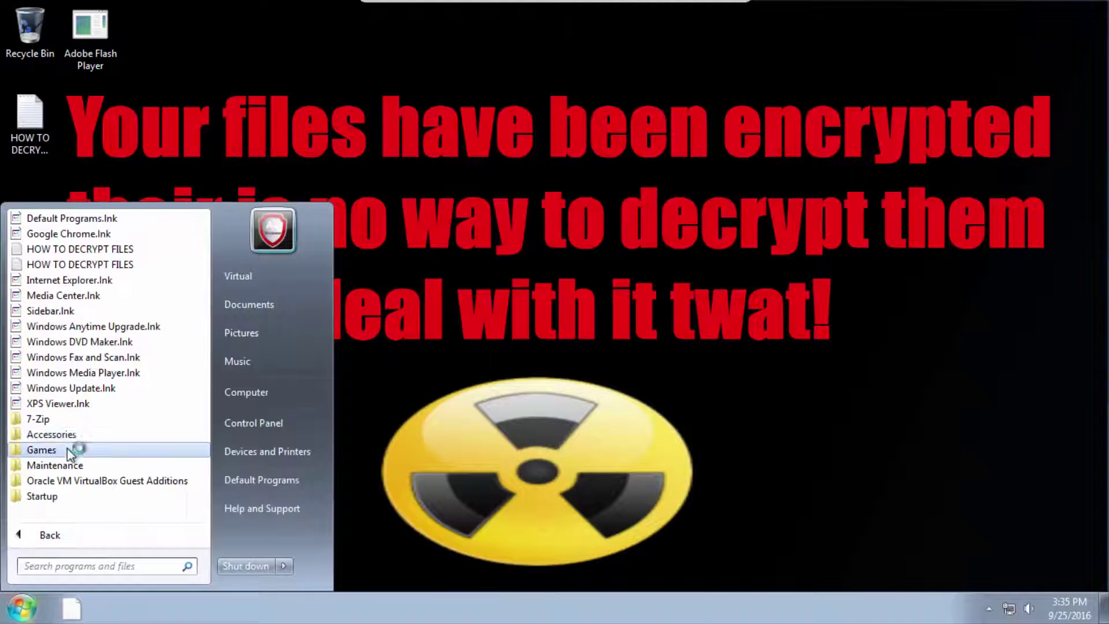
# Examine the running processes of all users in Windows Task Manager and close it
pyautogui.rightClick(276, 607)
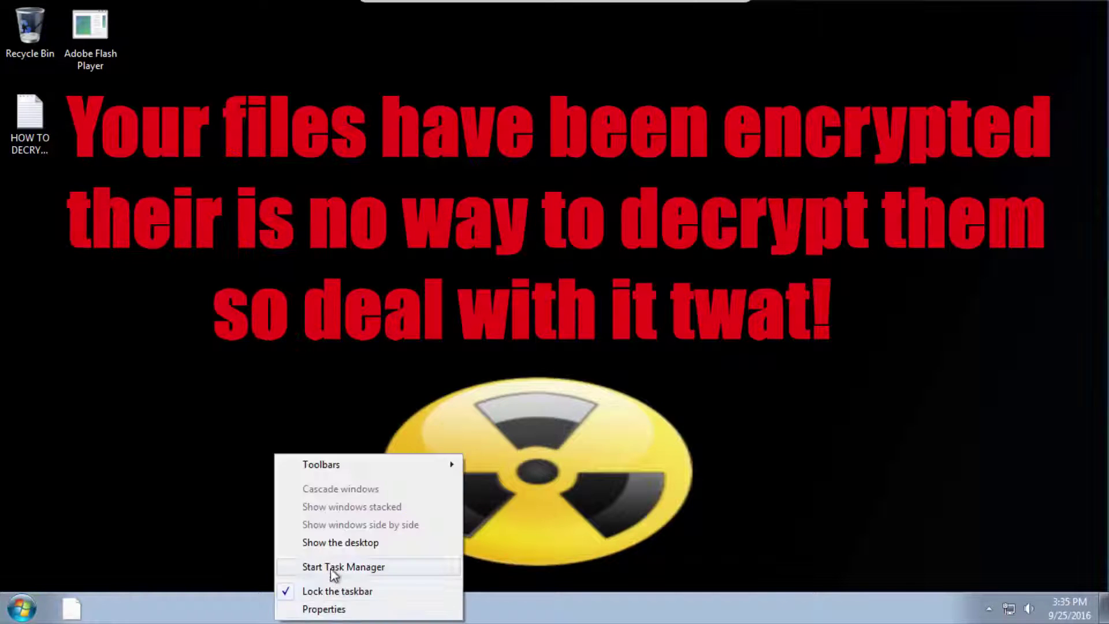
pyautogui.click(332, 569)
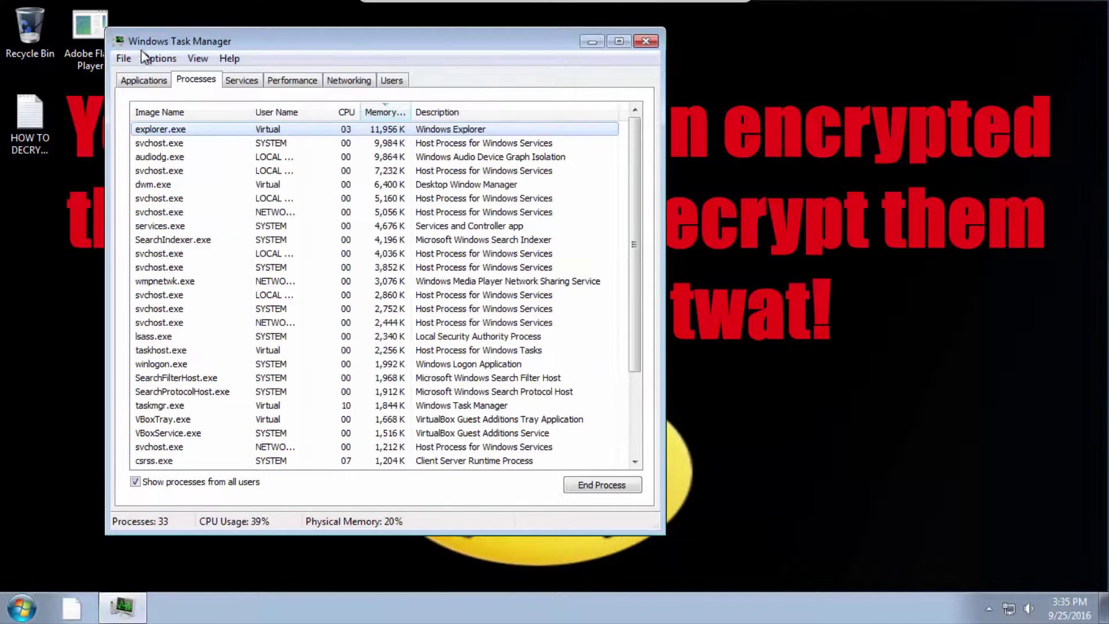
pyautogui.click(167, 55)
pyautogui.moveTo(203, 44); pyautogui.dragTo(269, 48)
pyautogui.click(227, 325)
pyautogui.scroll(-3, 225, 297)
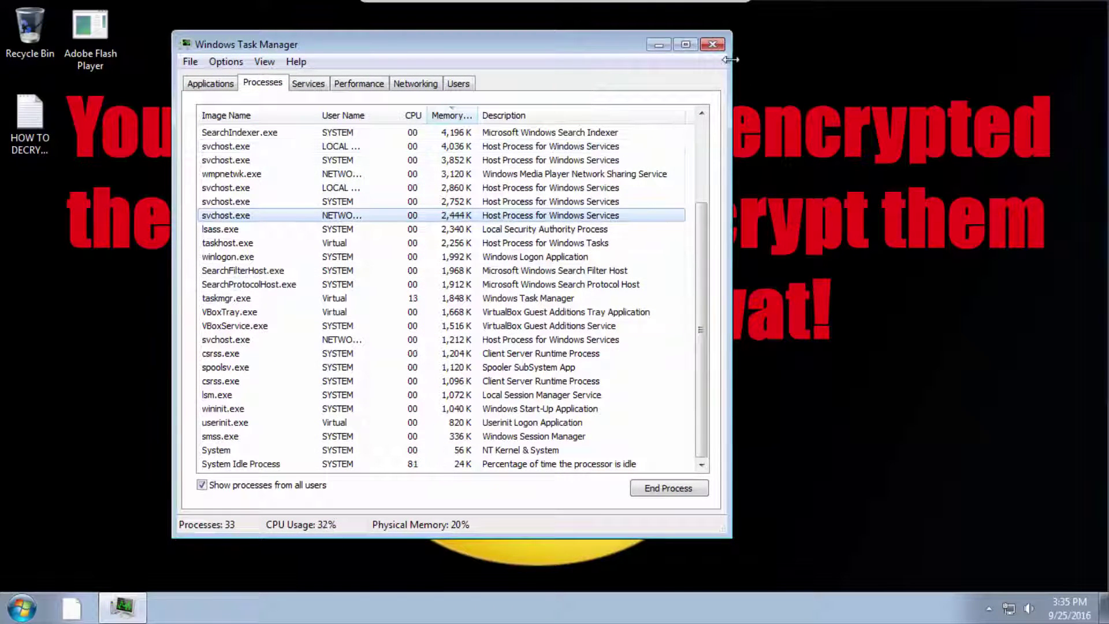
pyautogui.click(712, 45)
# Browse from Computer to the Windows folder on Local Disk (C:)
pyautogui.press('super')
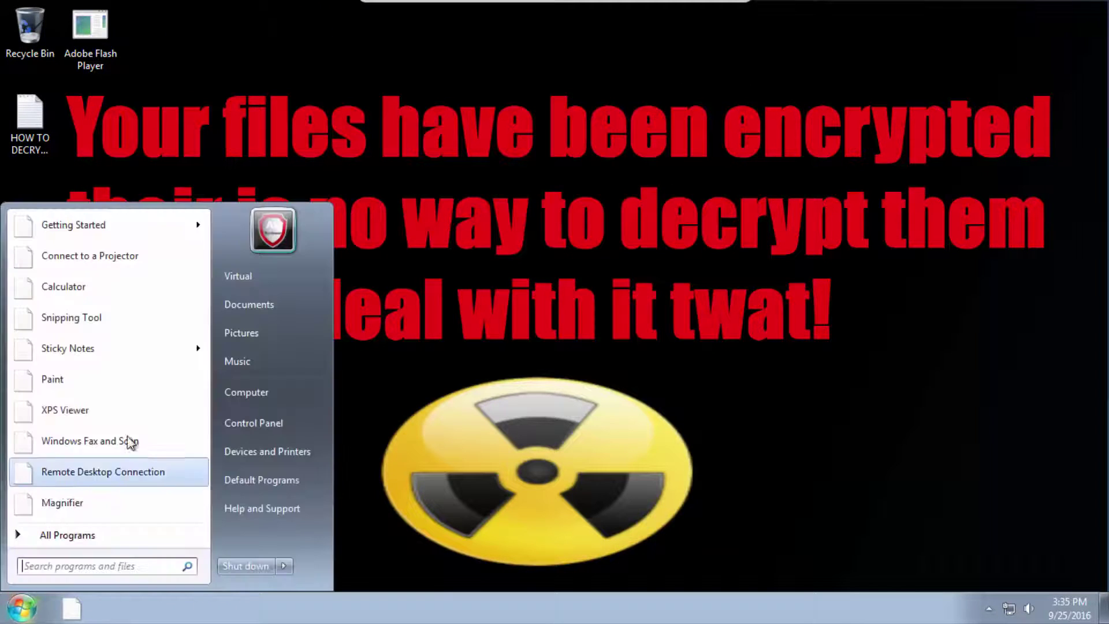
pyautogui.click(348, 370)
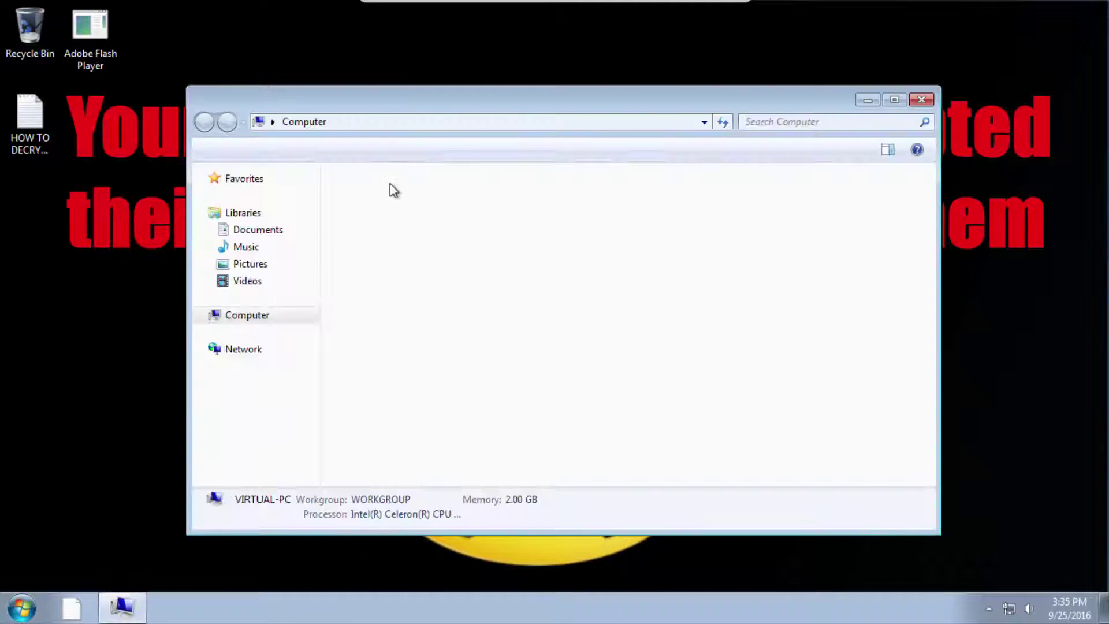
pyautogui.click(405, 202)
pyautogui.click(430, 199)
pyautogui.click(479, 216)
pyautogui.doubleClick(478, 216)
pyautogui.press('Return')
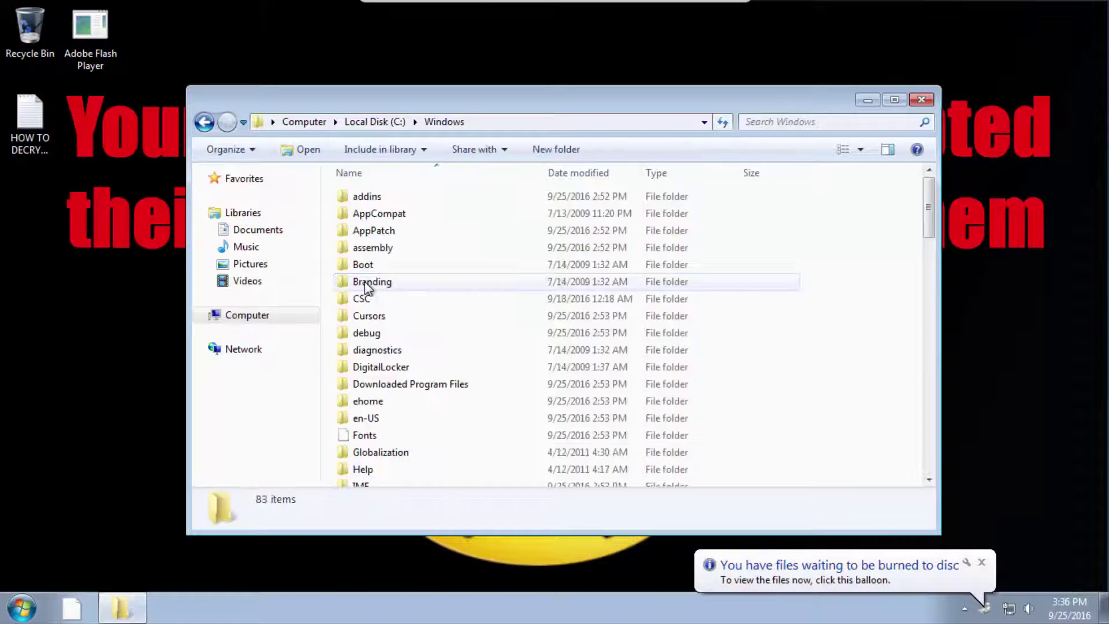
# Find the HOW TO DECRYPT FILES note in the Windows folder, read it and close it
pyautogui.click(365, 285)
pyautogui.scroll(-12, 365, 285)
pyautogui.scroll(-8, 510, 290)
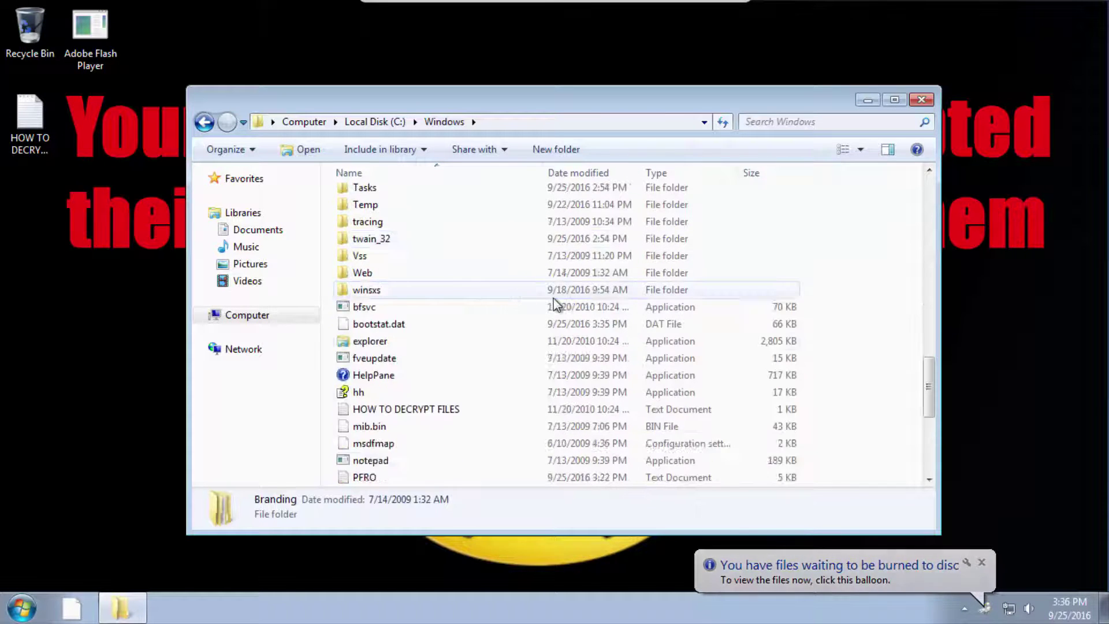
pyautogui.click(414, 214)
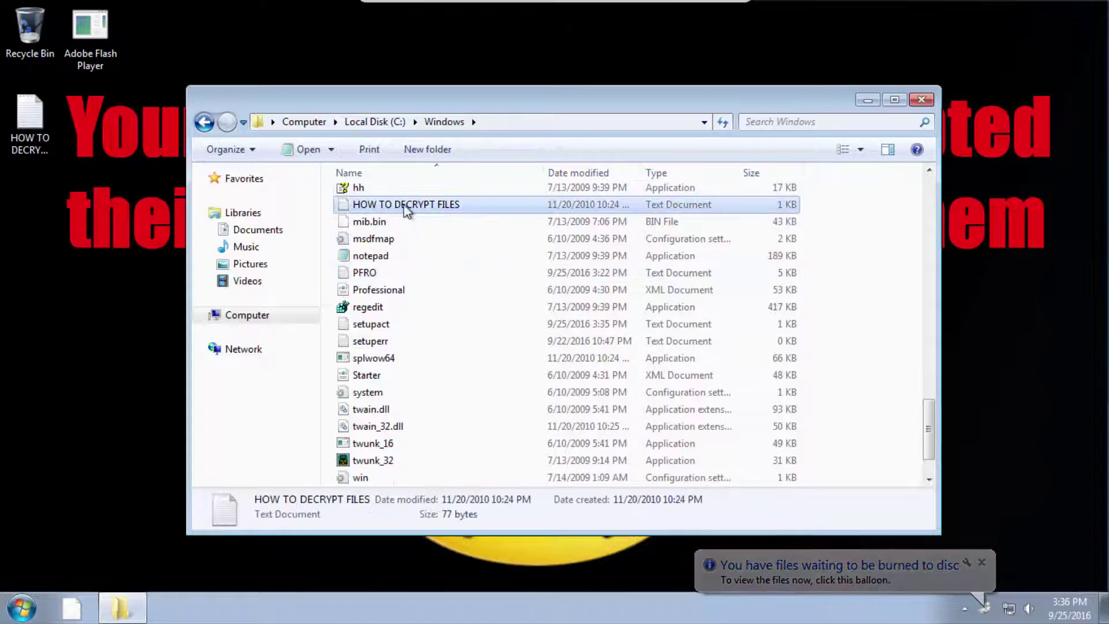
pyautogui.doubleClick(412, 212)
pyautogui.hotkey('ctrl', 'a')
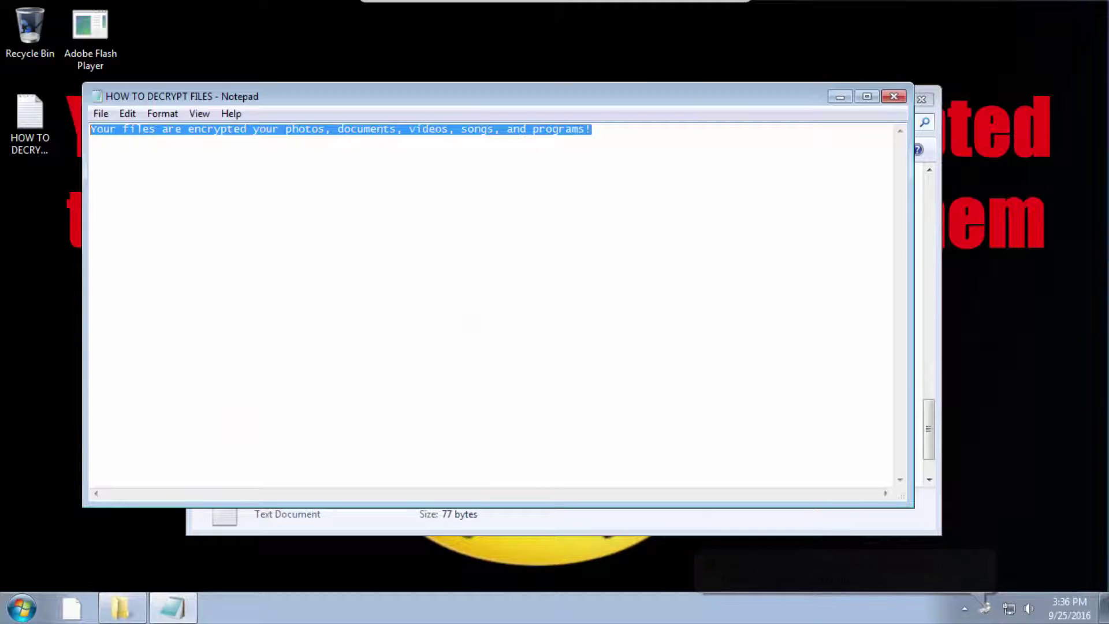
pyautogui.click(562, 178)
pyautogui.click(893, 97)
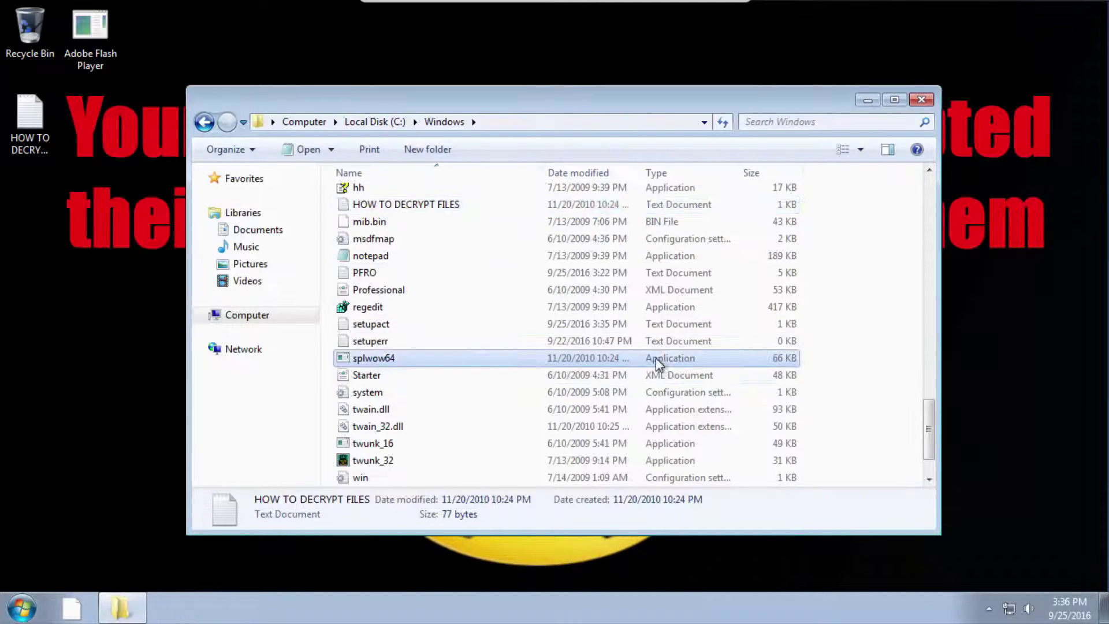
# View the contents of the setupact text file in the Windows folder and close it
pyautogui.click(656, 355)
pyautogui.scroll(-1, 607, 303)
pyautogui.scroll(2, 483, 261)
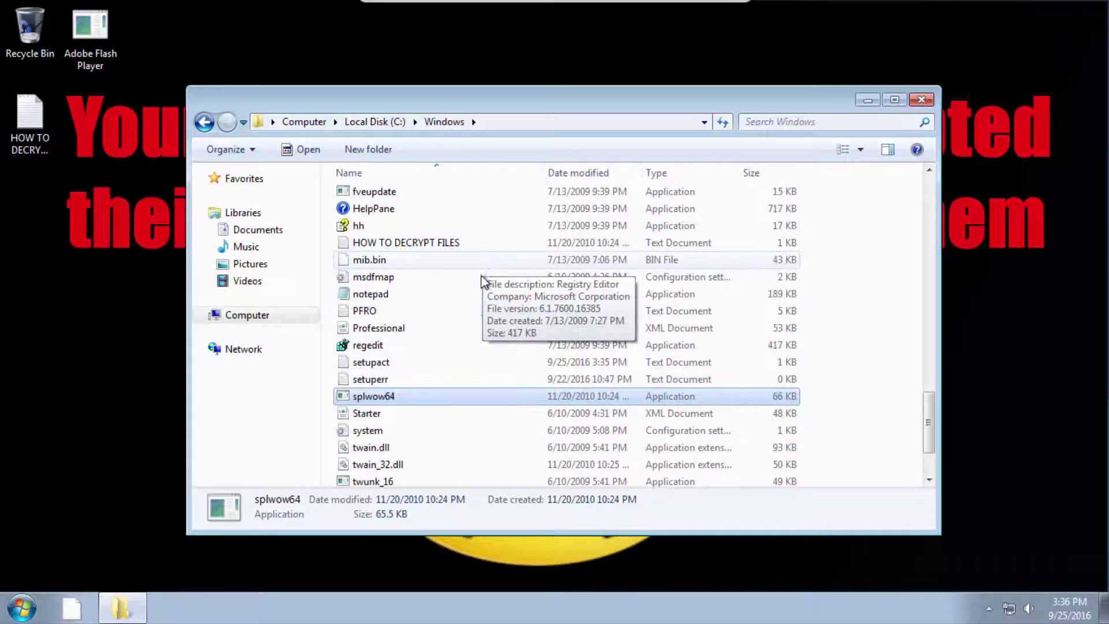
pyautogui.doubleClick(456, 363)
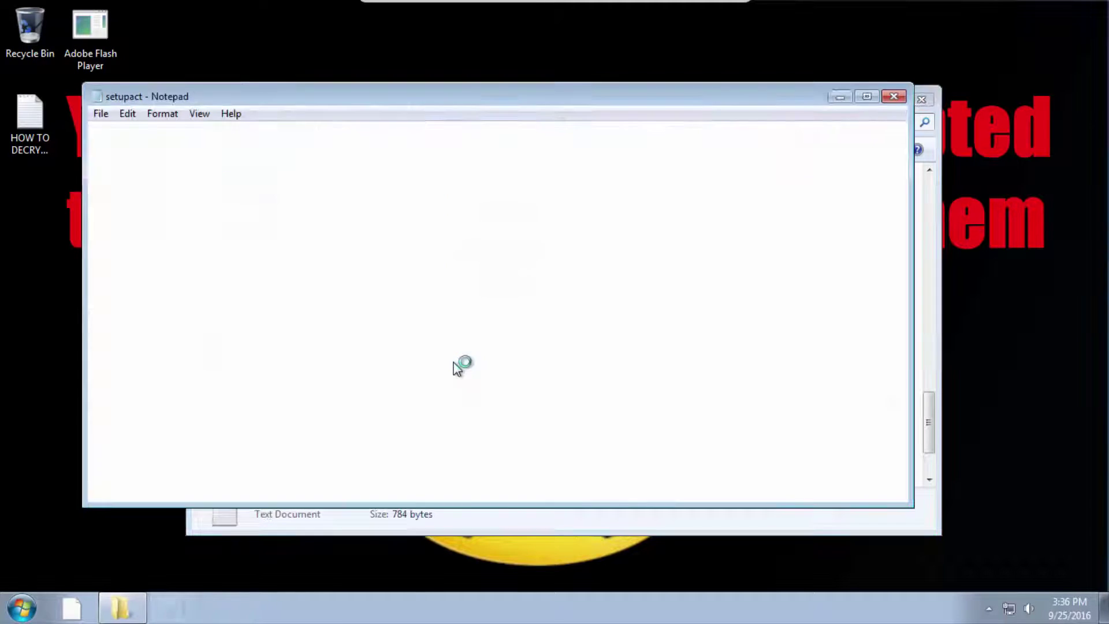
pyautogui.moveTo(556, 339); pyautogui.dragTo(201, 129)
pyautogui.click(589, 222)
pyautogui.click(895, 97)
# Try to run the fveupdate application, look through the remaining Windows files and close the folder
pyautogui.scroll(3, 527, 258)
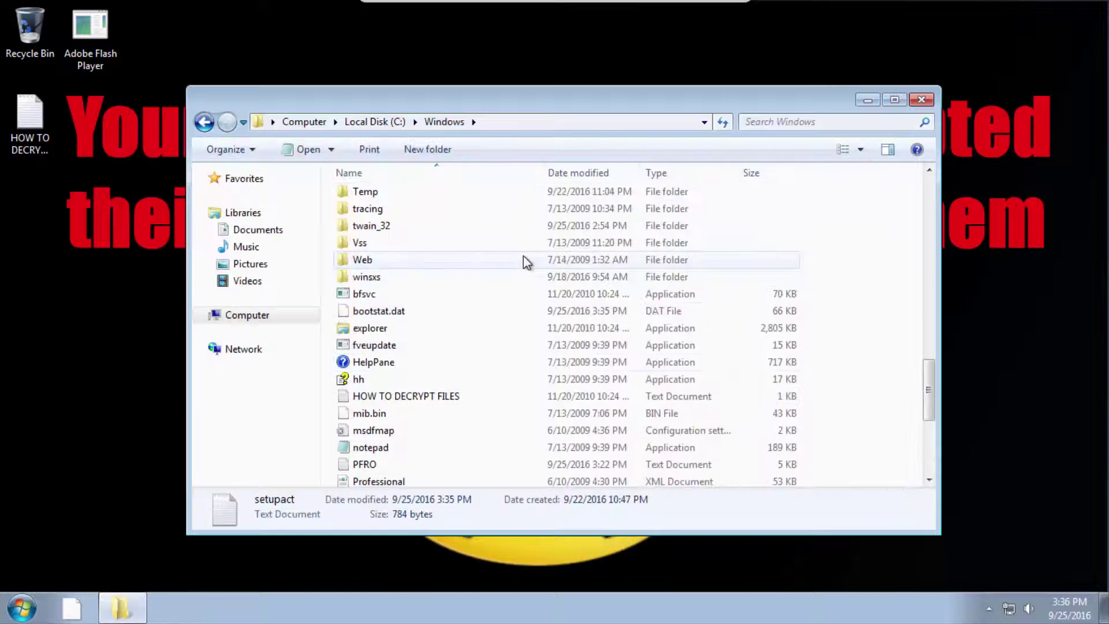
pyautogui.click(432, 345)
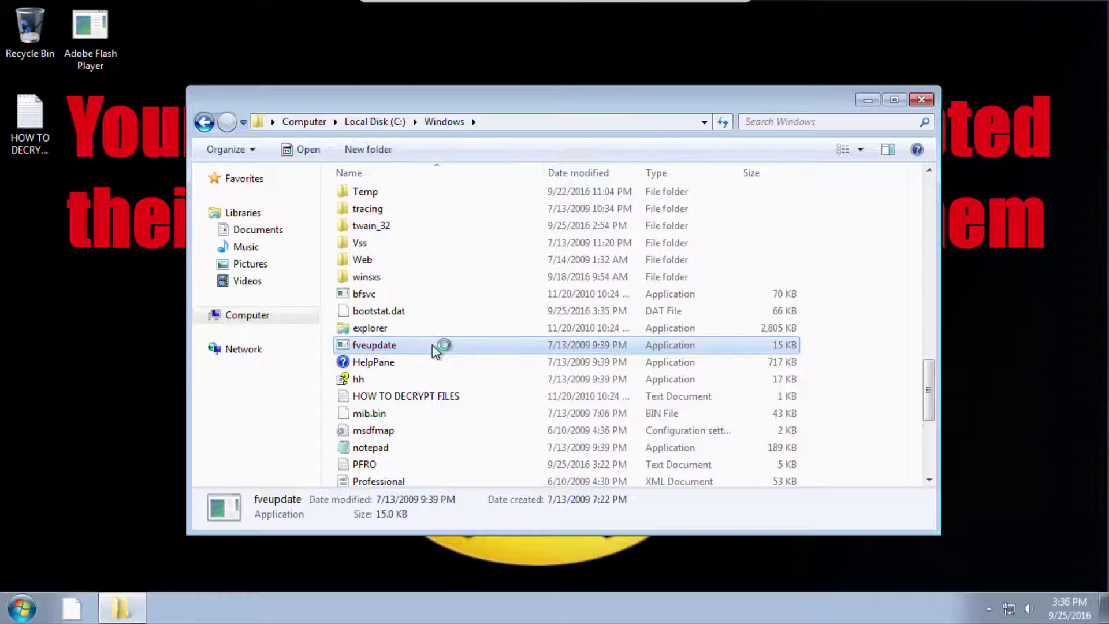
pyautogui.scroll(-5, 430, 329)
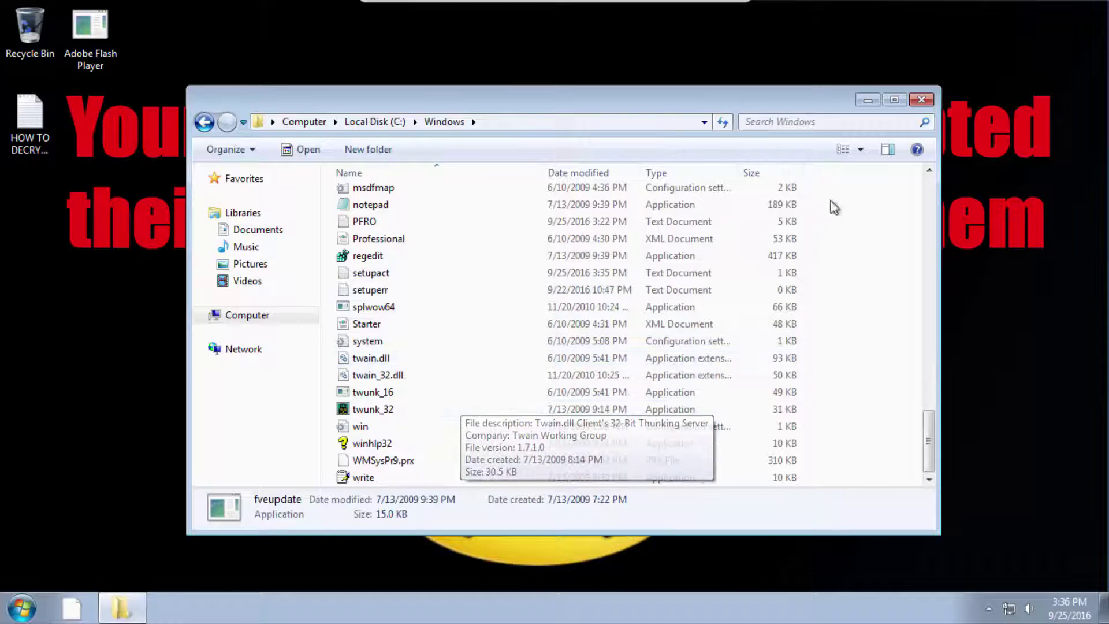
pyautogui.click(910, 102)
# Try to open the pinned taskbar item and Remote Desktop Connection, declining to remove either shortcut
pyautogui.click(72, 607)
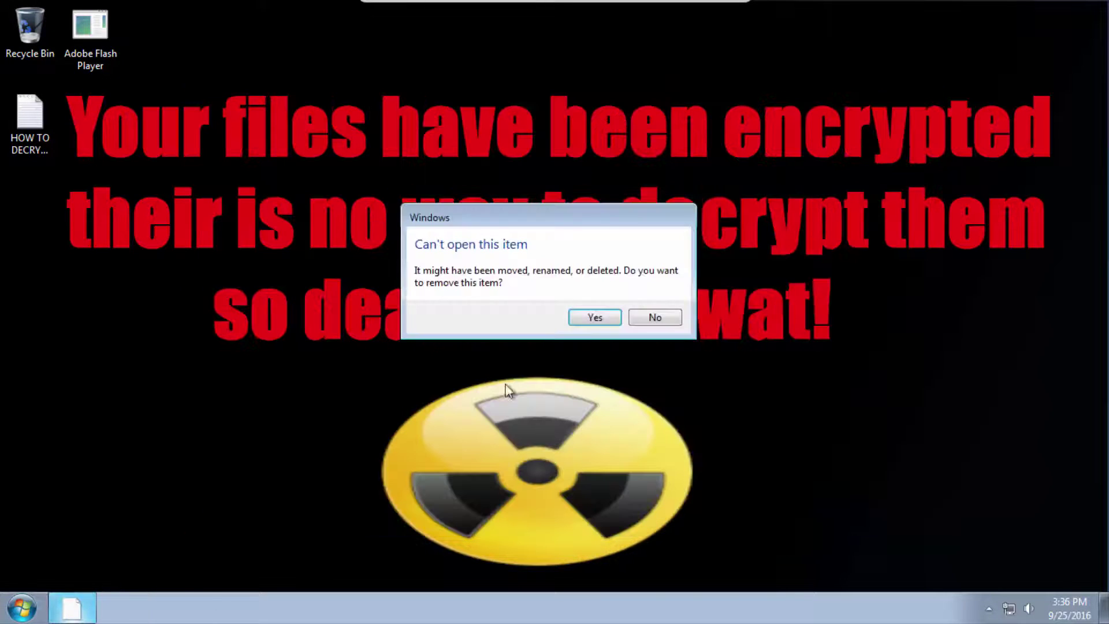
pyautogui.click(677, 319)
pyautogui.click(22, 608)
pyautogui.click(88, 476)
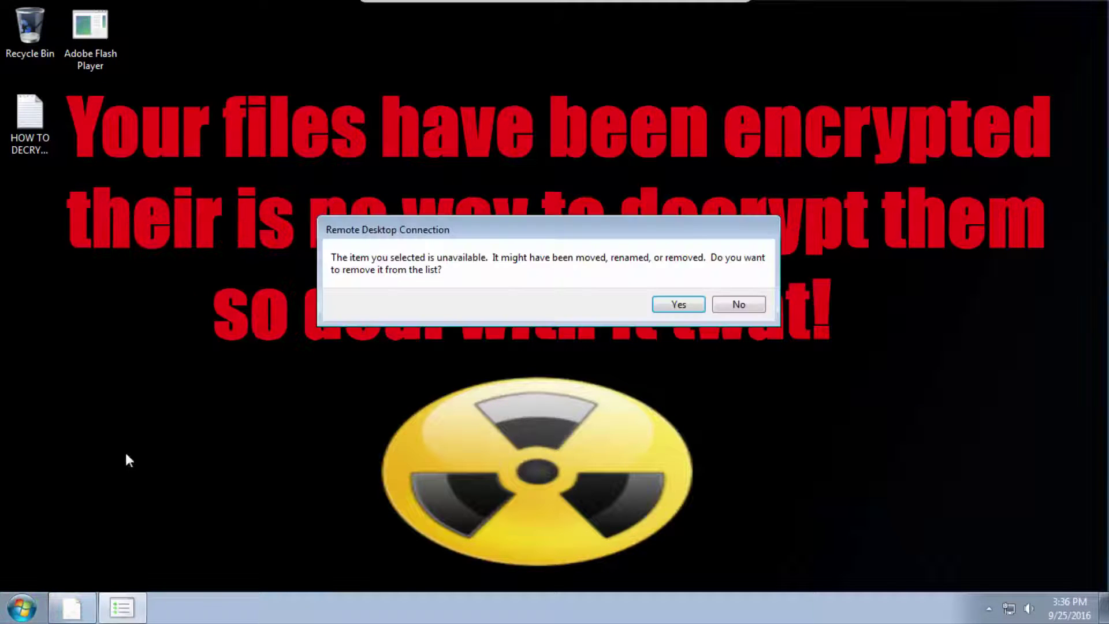
pyautogui.click(726, 300)
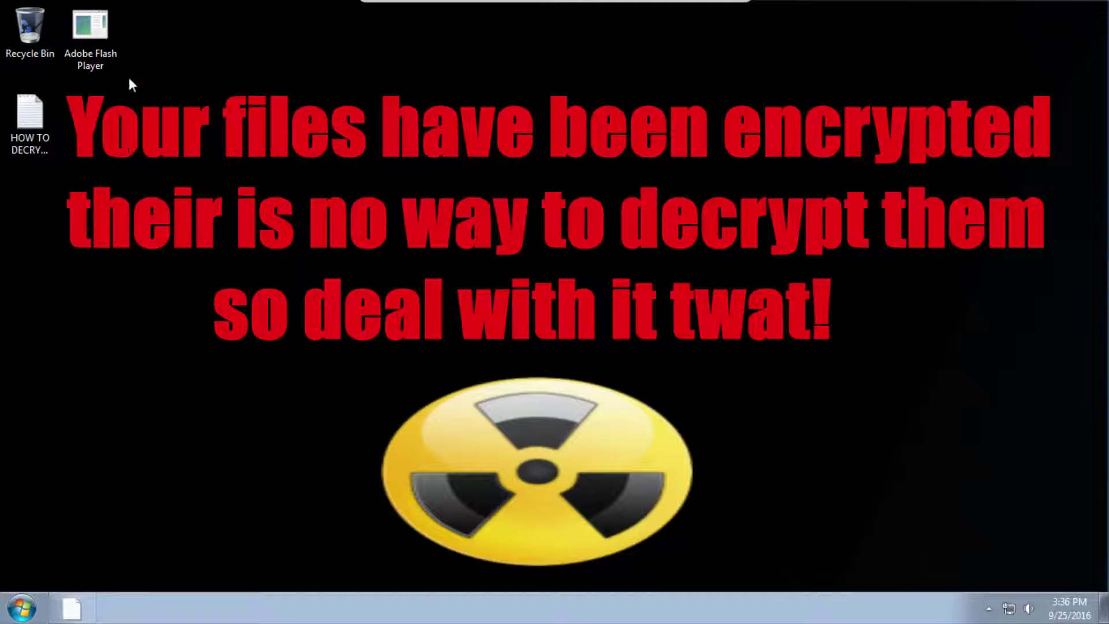
# Try to play Maid with the Flaxen Hair.mp3 from the Sample Music folder and dismiss the encryption error
pyautogui.click(22, 608)
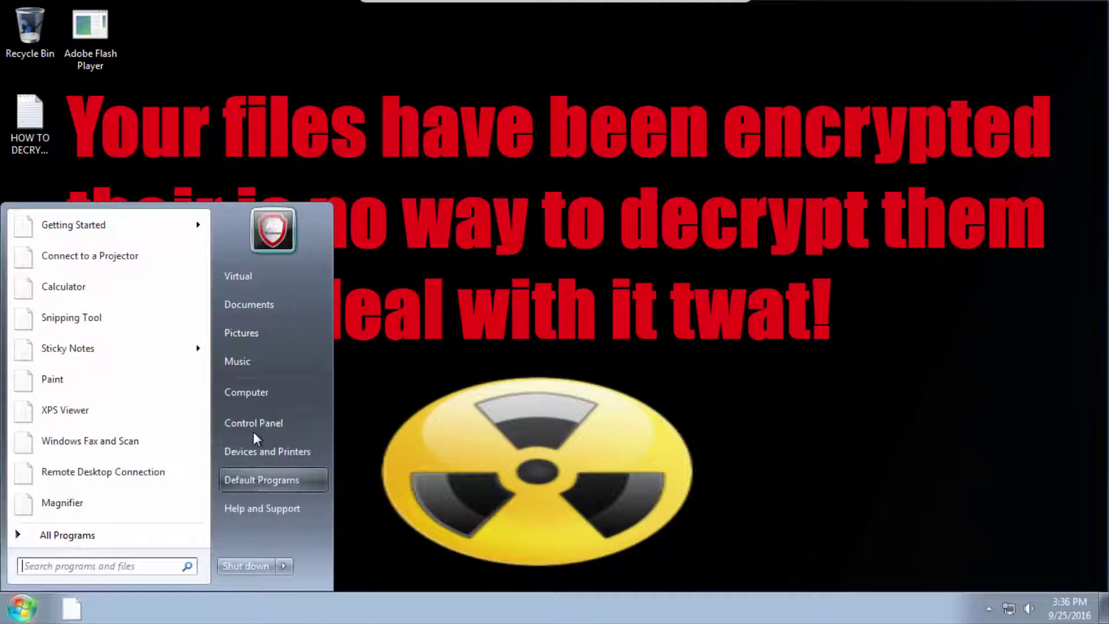
pyautogui.click(243, 359)
pyautogui.doubleClick(397, 240)
pyautogui.doubleClick(414, 277)
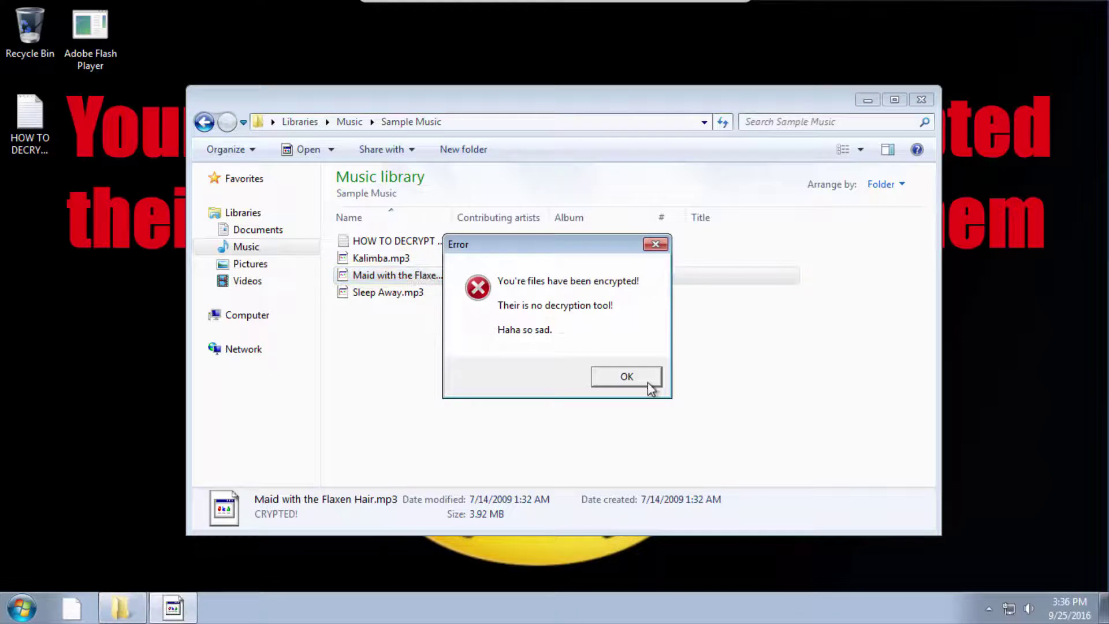
pyautogui.click(644, 380)
# Read the HOW TO DECRYPT FILES note in Sample Music and the password prompt's ??? help message
pyautogui.doubleClick(417, 240)
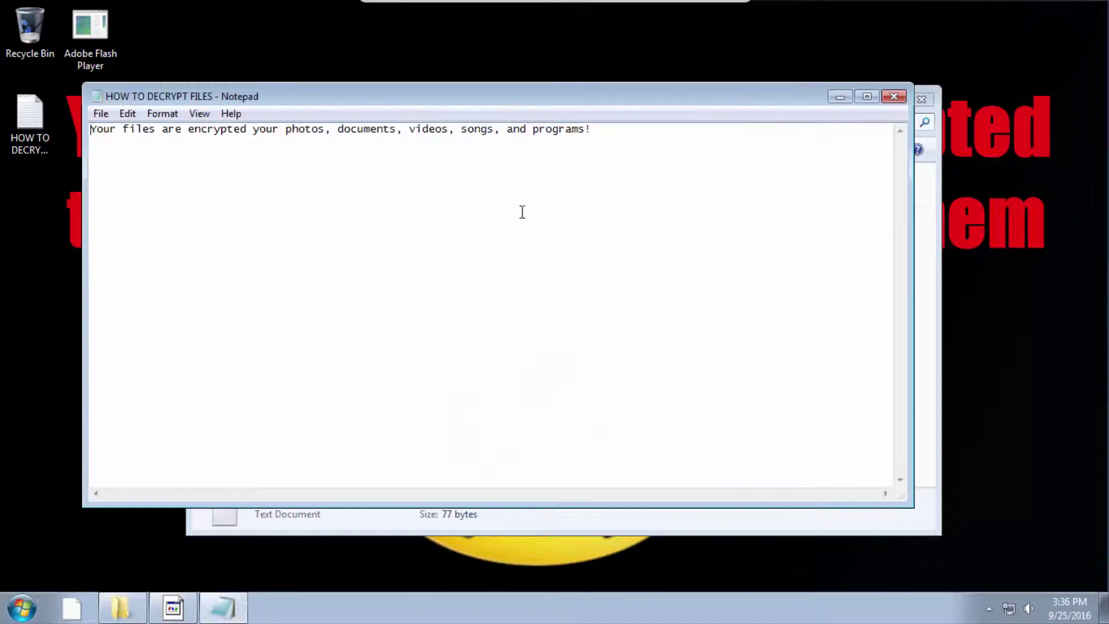
pyautogui.click(894, 97)
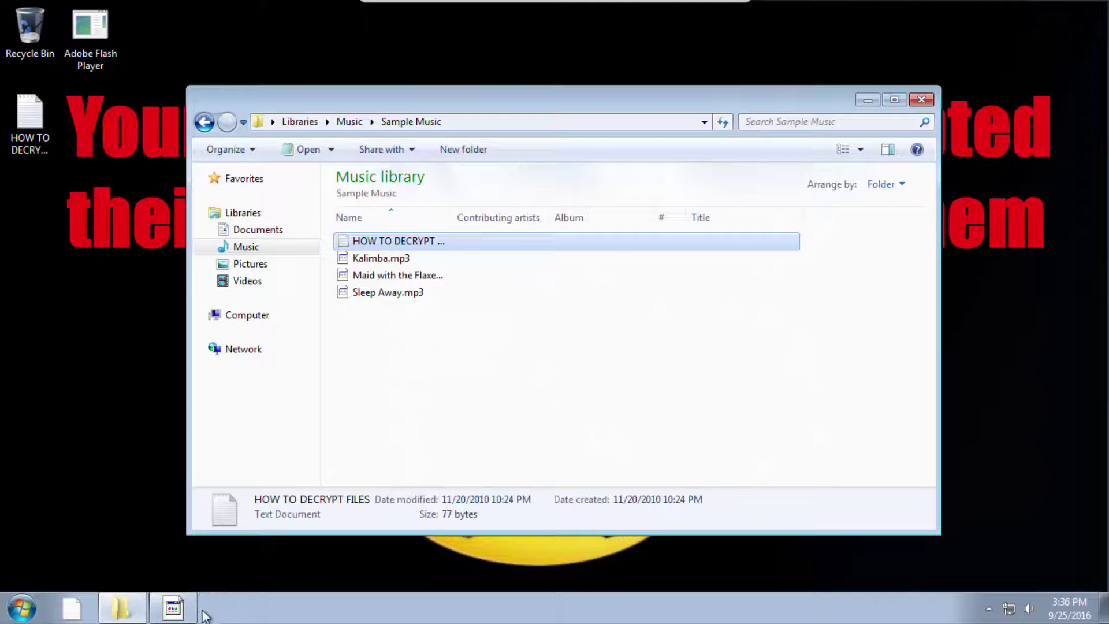
pyautogui.click(184, 608)
pyautogui.click(606, 338)
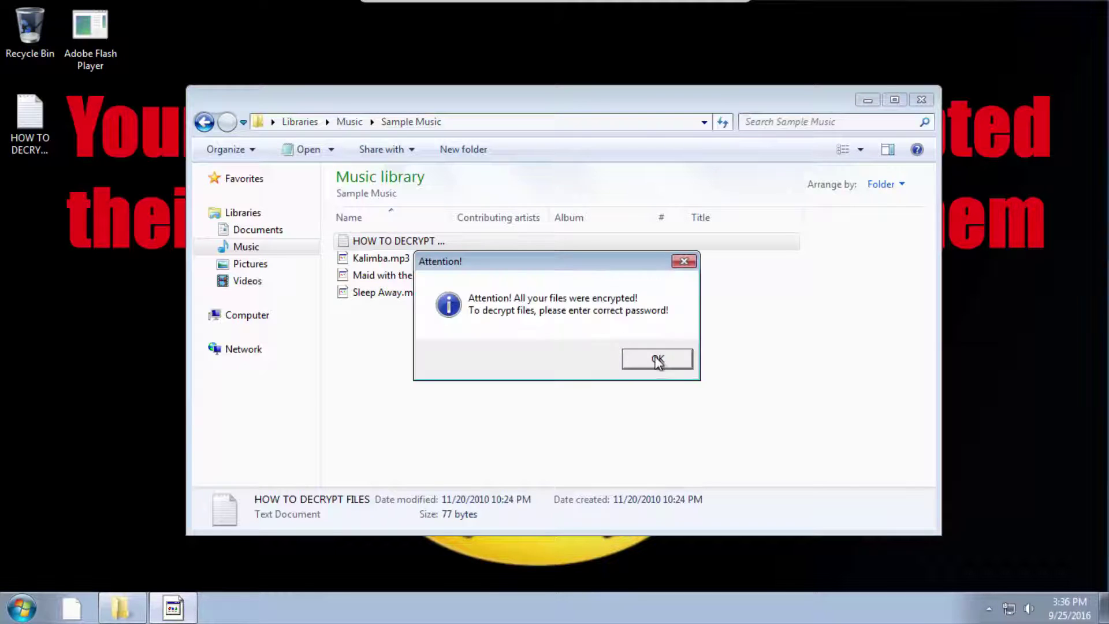
pyautogui.click(656, 359)
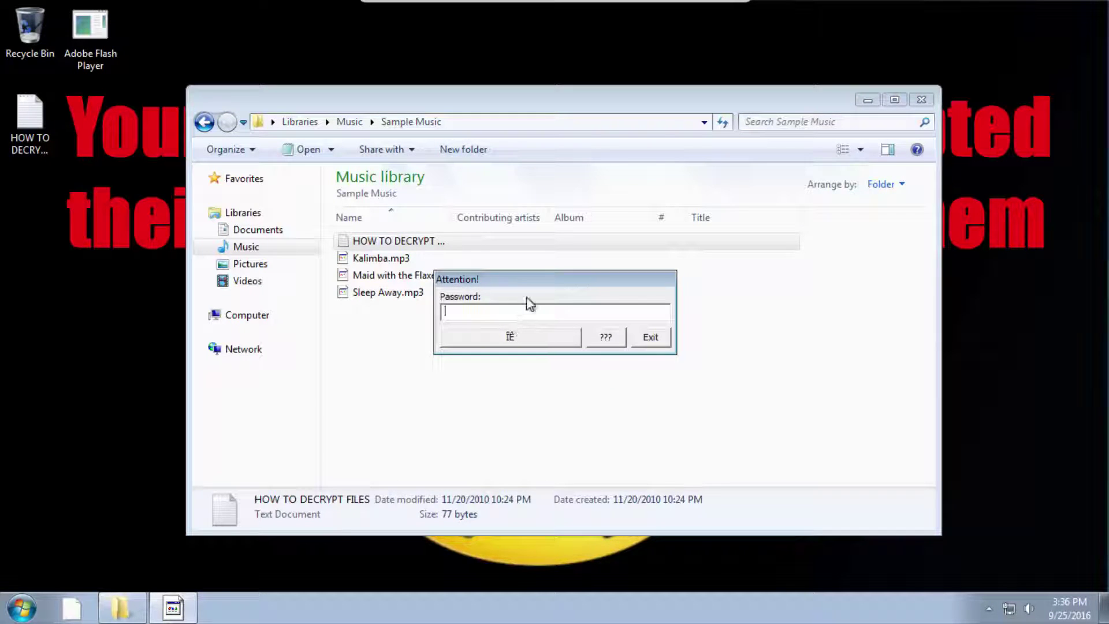
# Enter the decryption password in the ransomware prompt, start decrypting the files, and move the prompt off the file list
pyautogui.hotkey('ctrl', 'v')
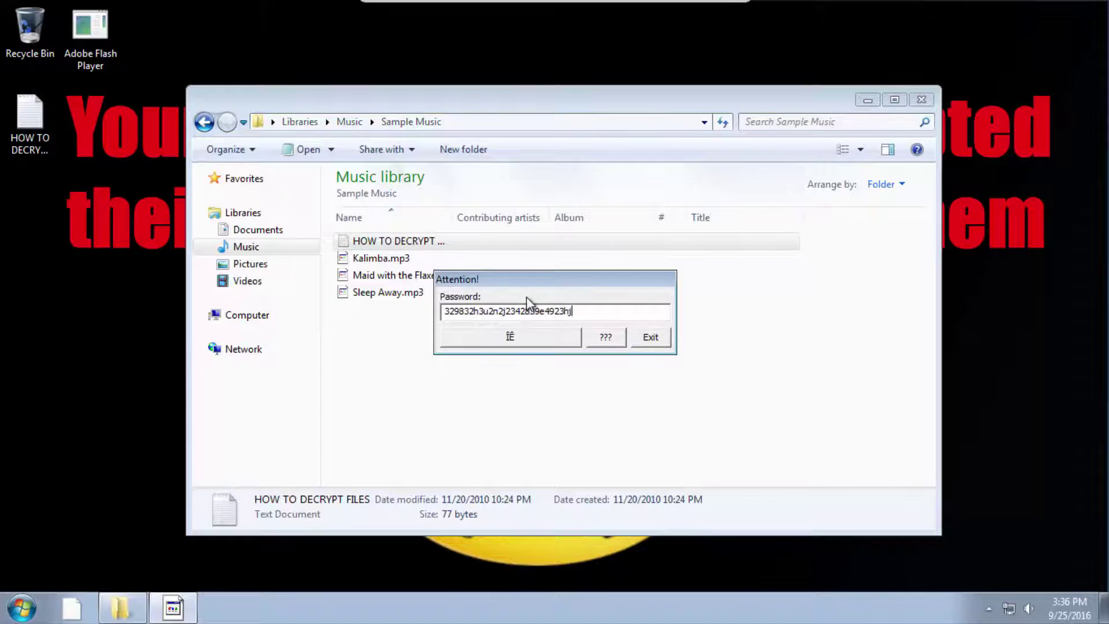
pyautogui.click(487, 338)
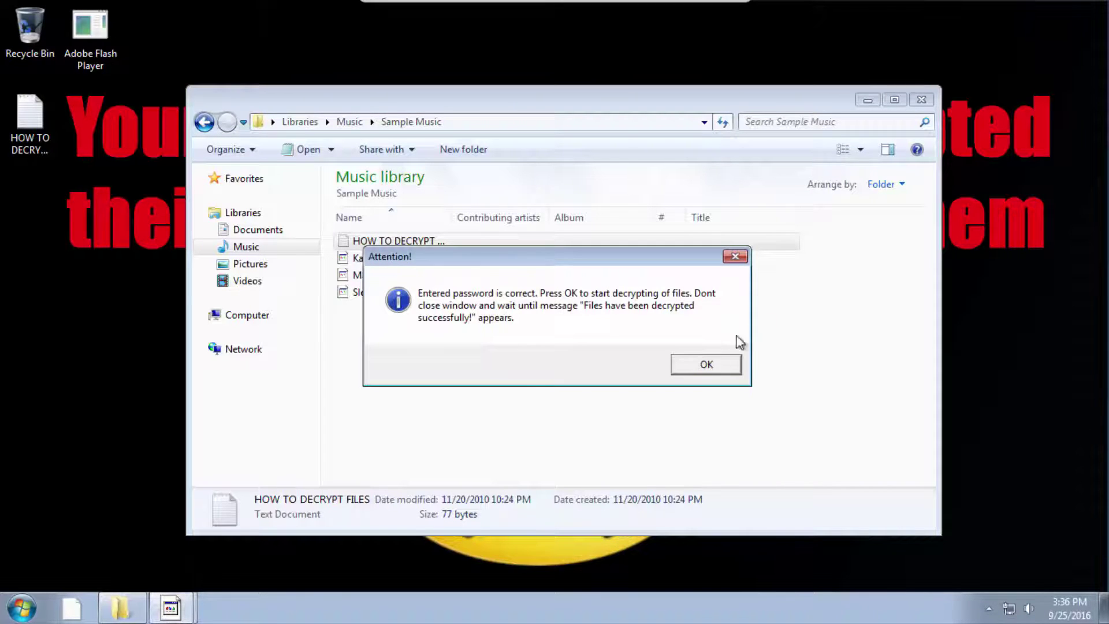
pyautogui.click(705, 363)
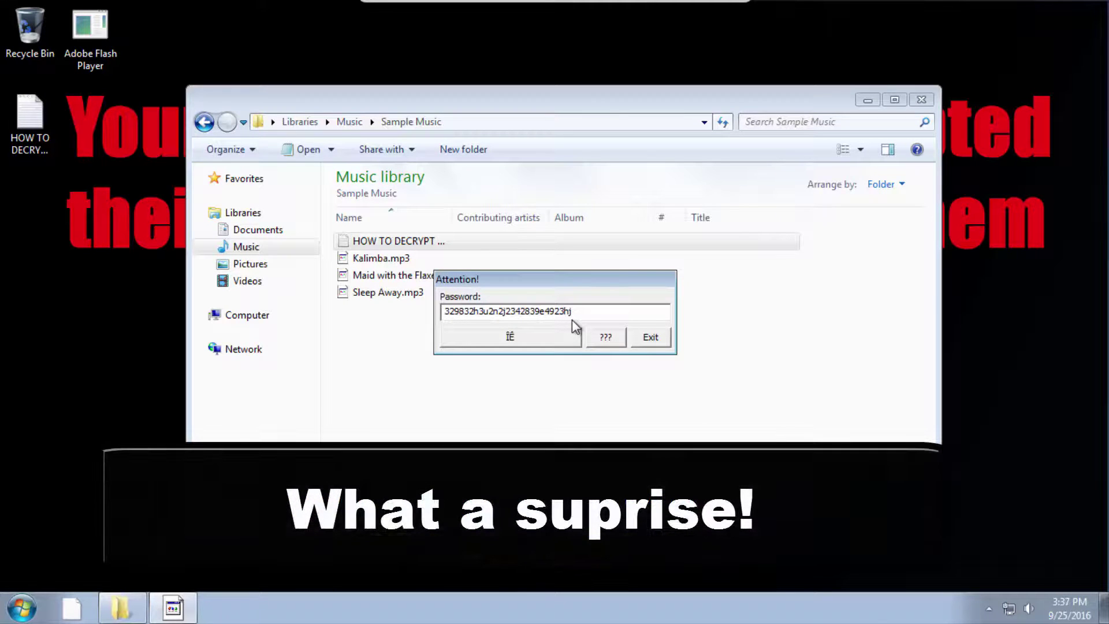
pyautogui.moveTo(522, 288); pyautogui.dragTo(847, 335)
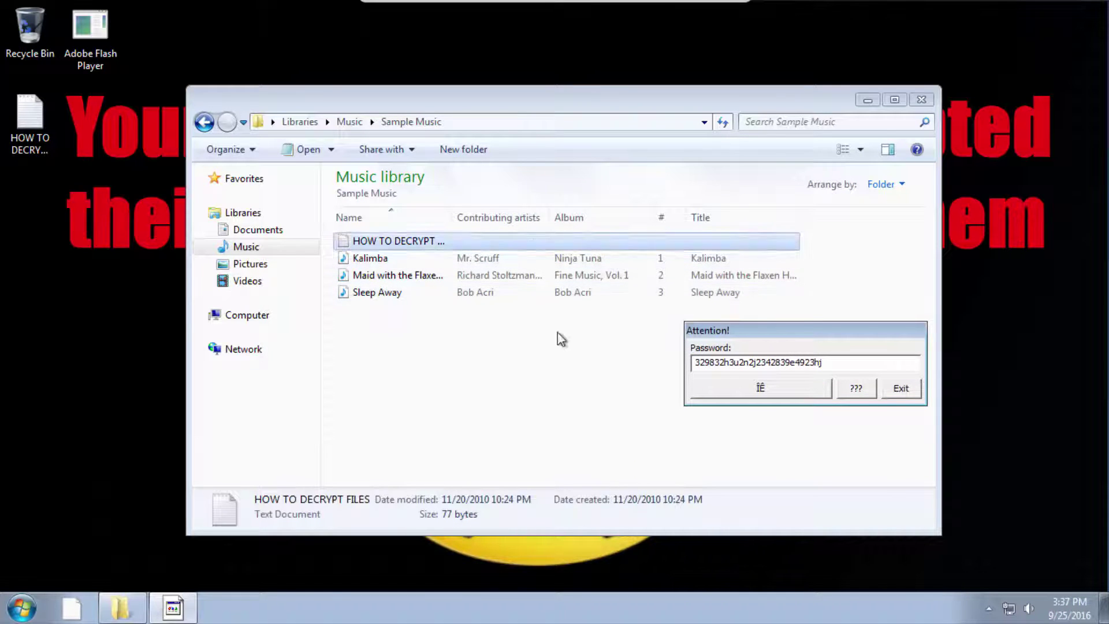
# Delete the HOW TO DECRYPT FILES note from the Sample Music folder
pyautogui.rightClick(382, 245)
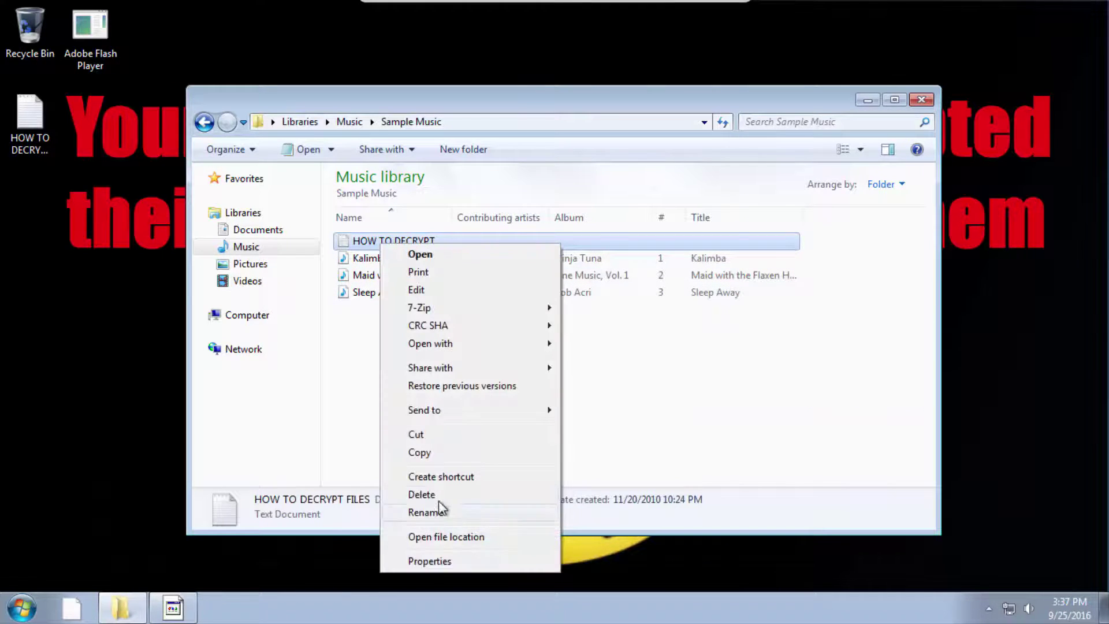
pyautogui.click(427, 495)
pyautogui.click(586, 374)
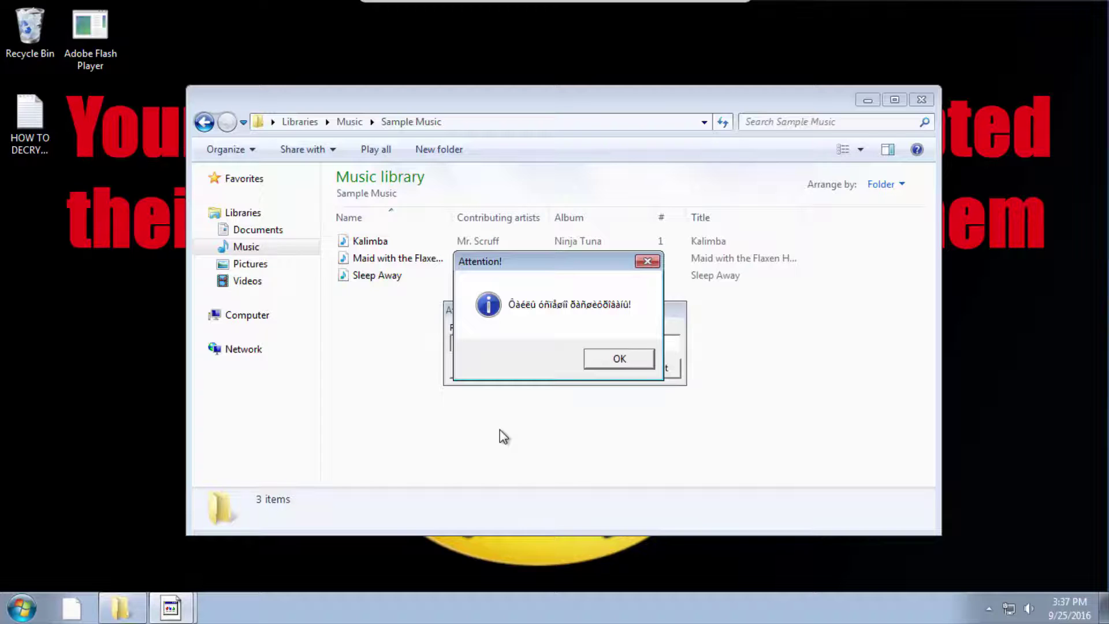
# Close the Sample Music window and dismiss the ransomware's Attention! message
pyautogui.moveTo(558, 271); pyautogui.dragTo(845, 312)
pyautogui.click(910, 107)
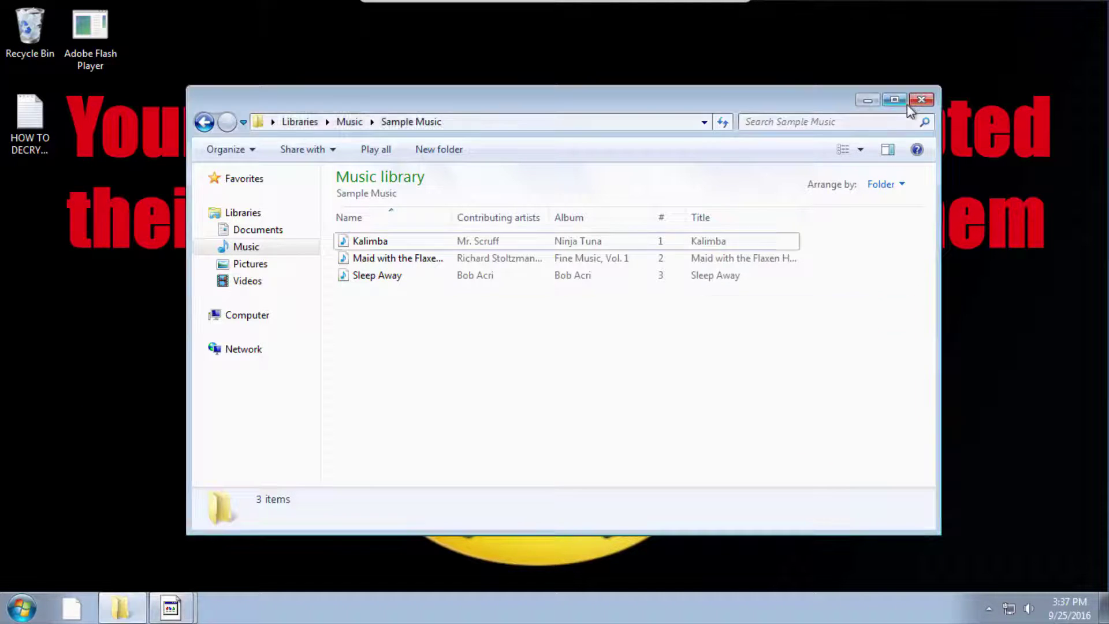
pyautogui.click(921, 101)
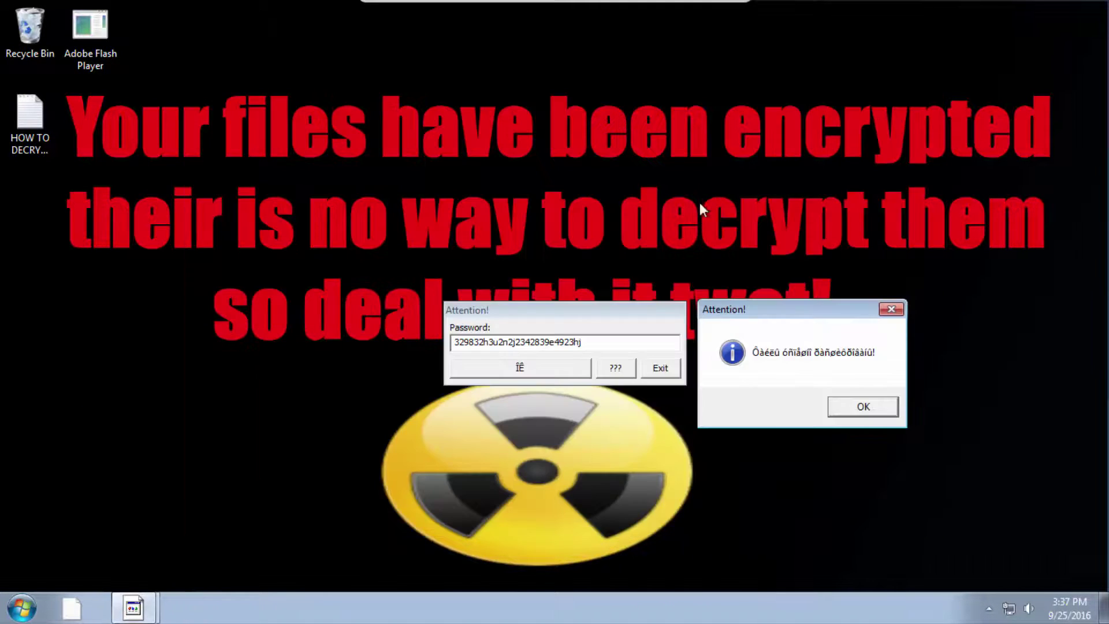
pyautogui.click(568, 288)
pyautogui.moveTo(582, 321); pyautogui.dragTo(505, 124)
pyautogui.moveTo(813, 306); pyautogui.dragTo(483, 229)
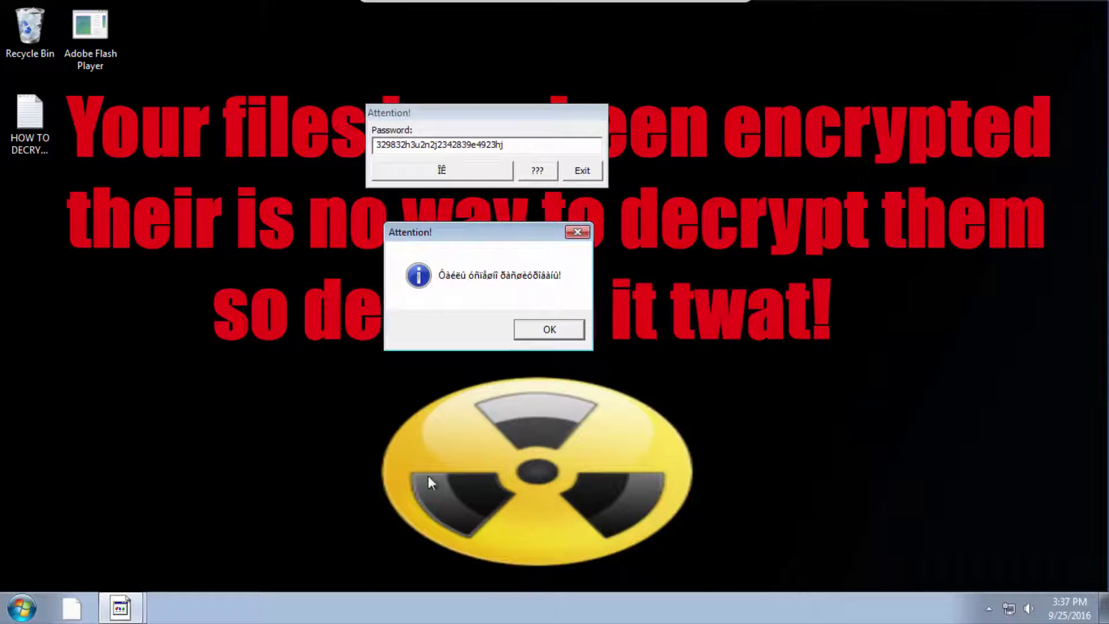
pyautogui.click(554, 332)
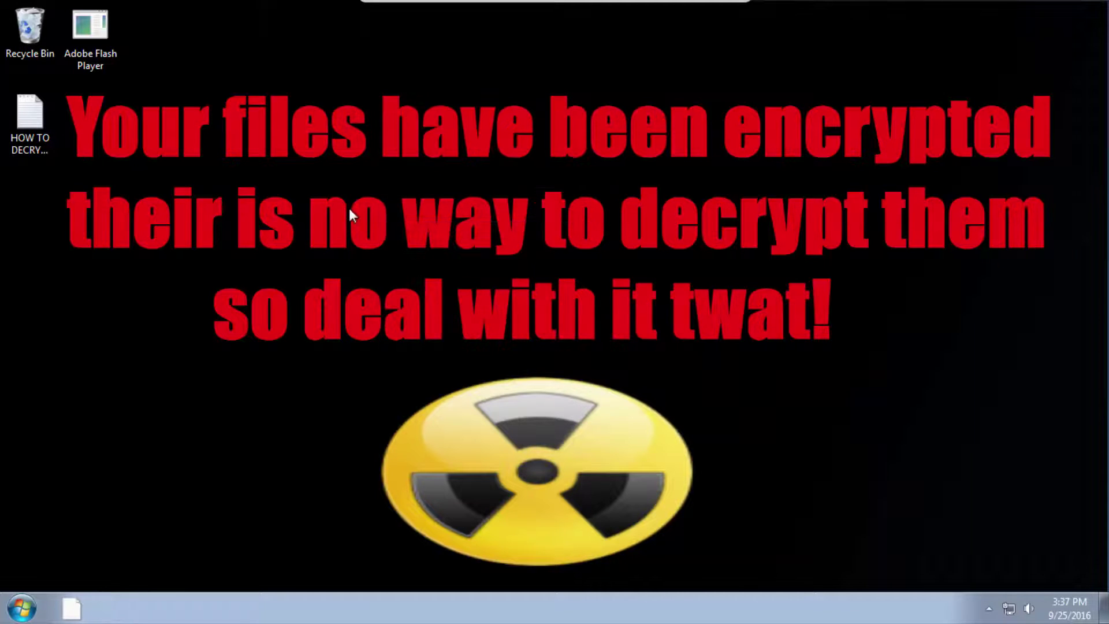
# Open Internet Explorer on google.ca, and read the desktop's HOW TO DECRYPT FILES note before closing it
pyautogui.press('super')
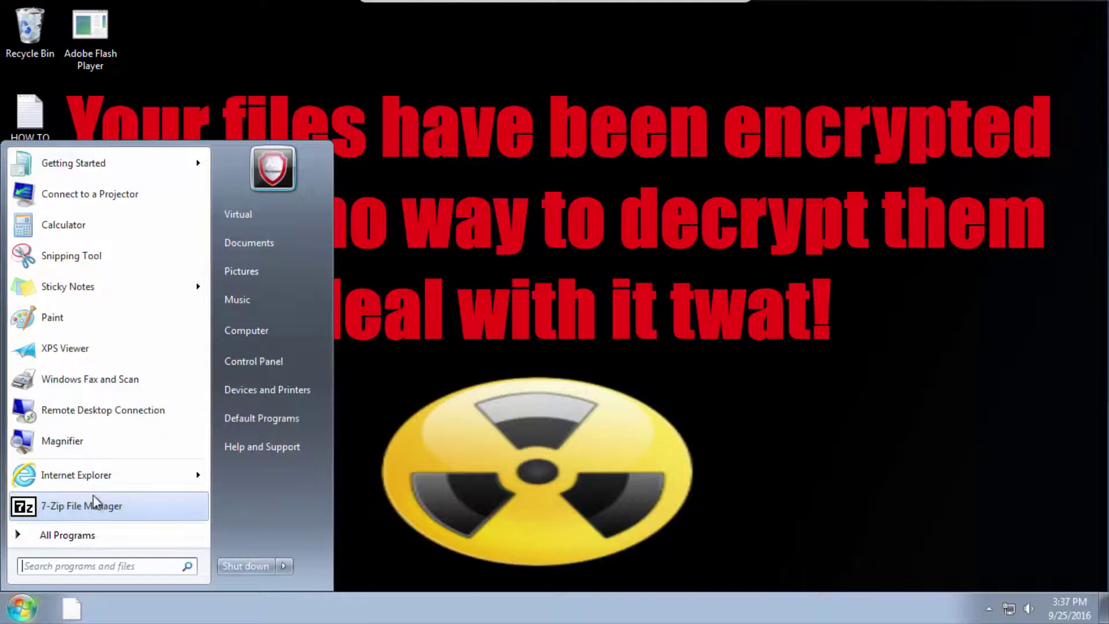
pyautogui.press('super')
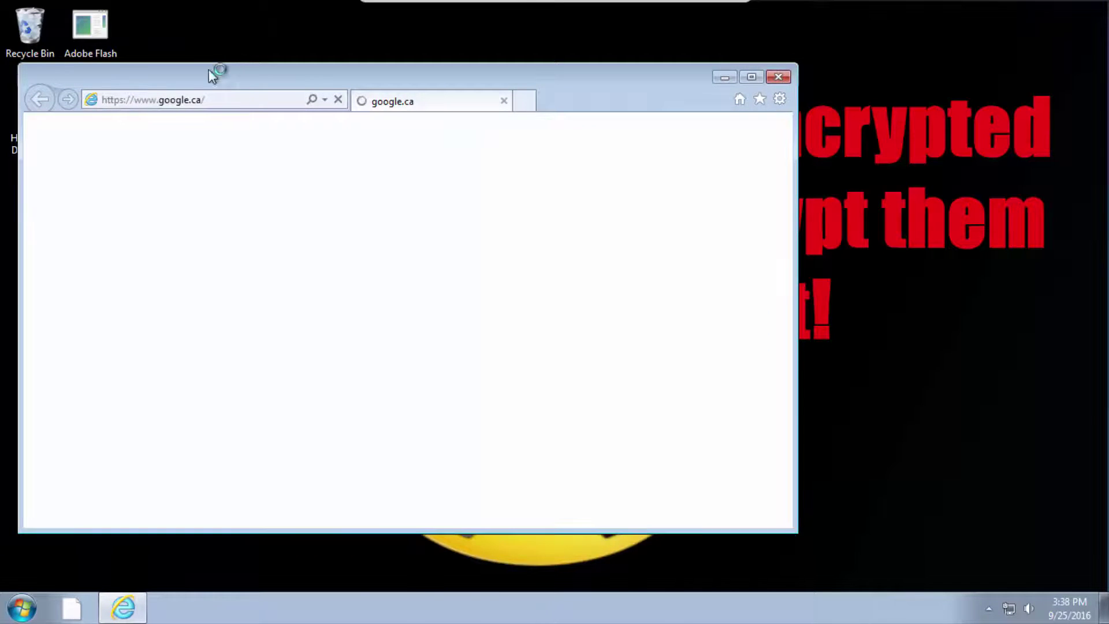
pyautogui.moveTo(206, 73); pyautogui.dragTo(517, 70)
pyautogui.doubleClick(27, 143)
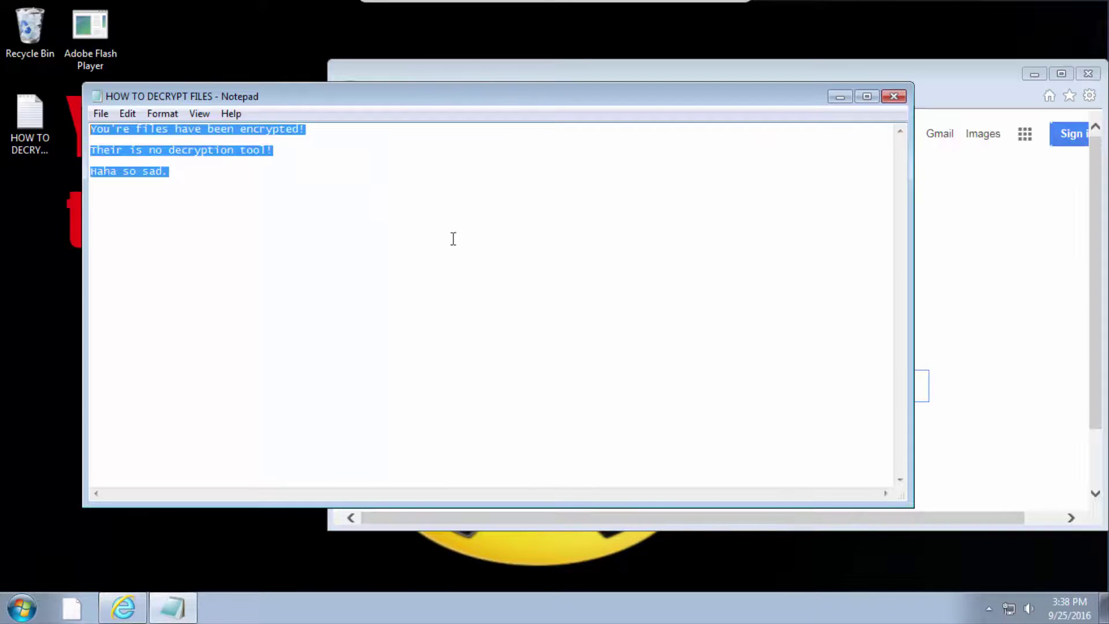
pyautogui.click(894, 96)
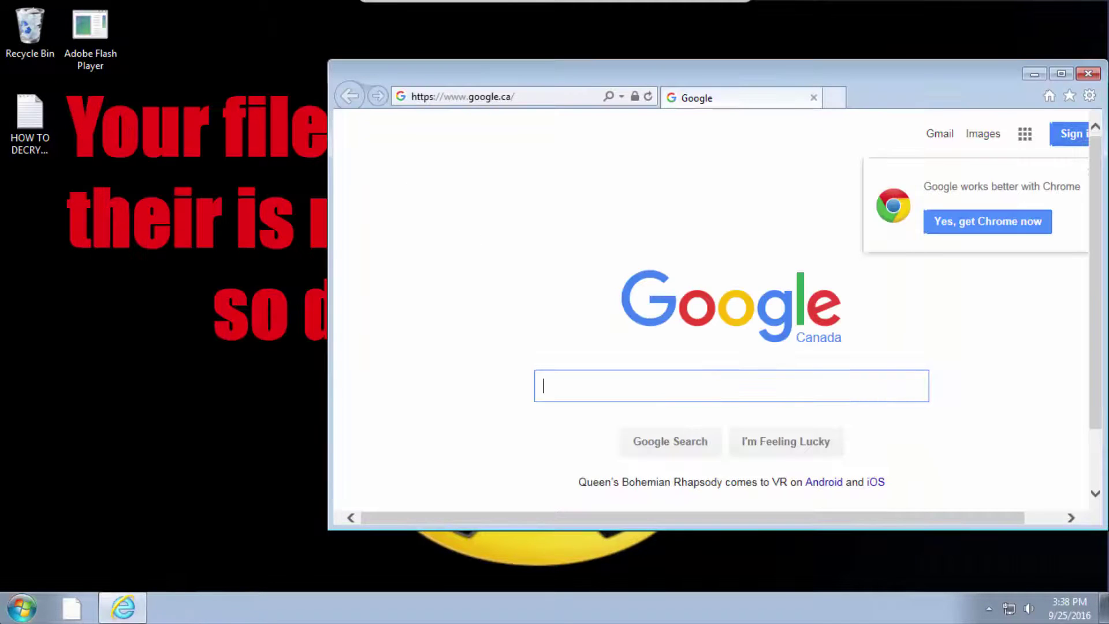
# Open and close Chrome to test that it works, and enlarge the Internet Explorer window
pyautogui.click(74, 613)
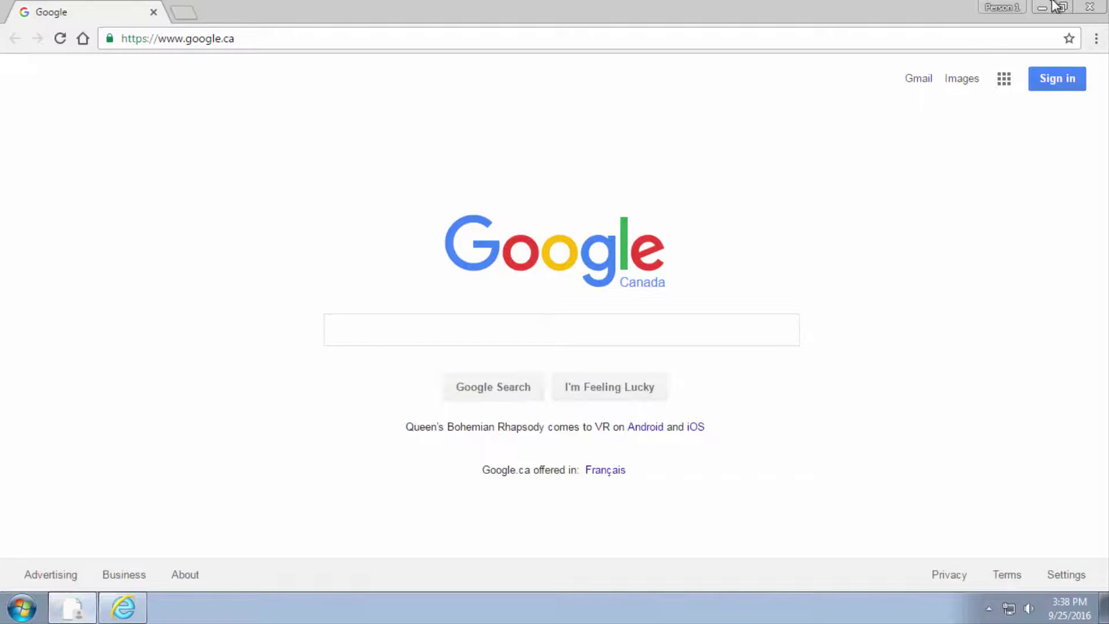
pyautogui.click(1089, 7)
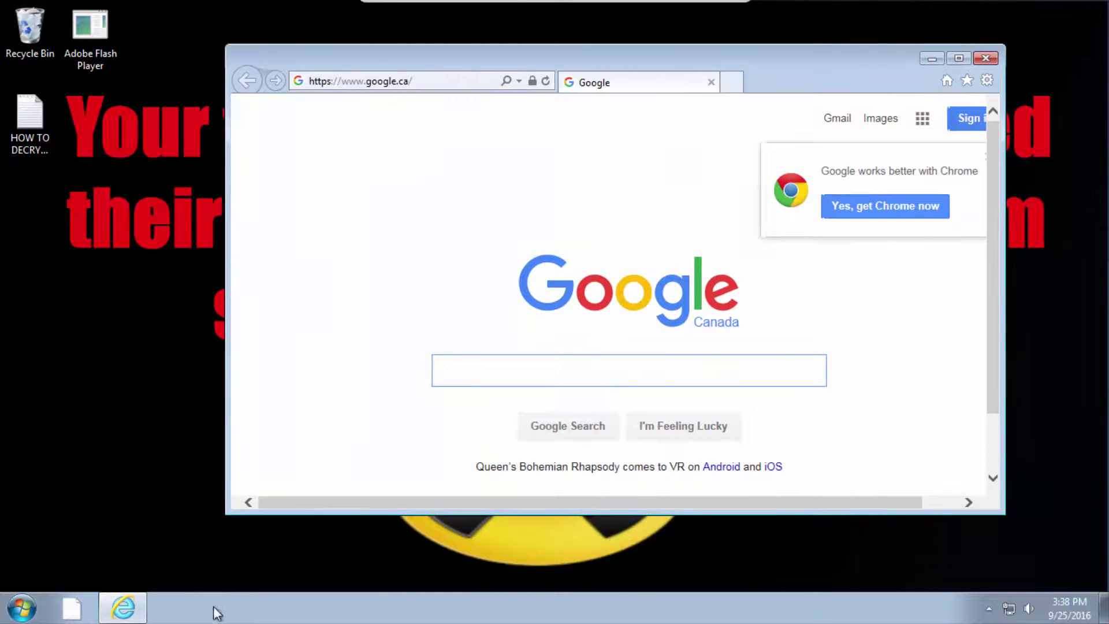
pyautogui.rightClick(138, 102)
pyautogui.click(212, 153)
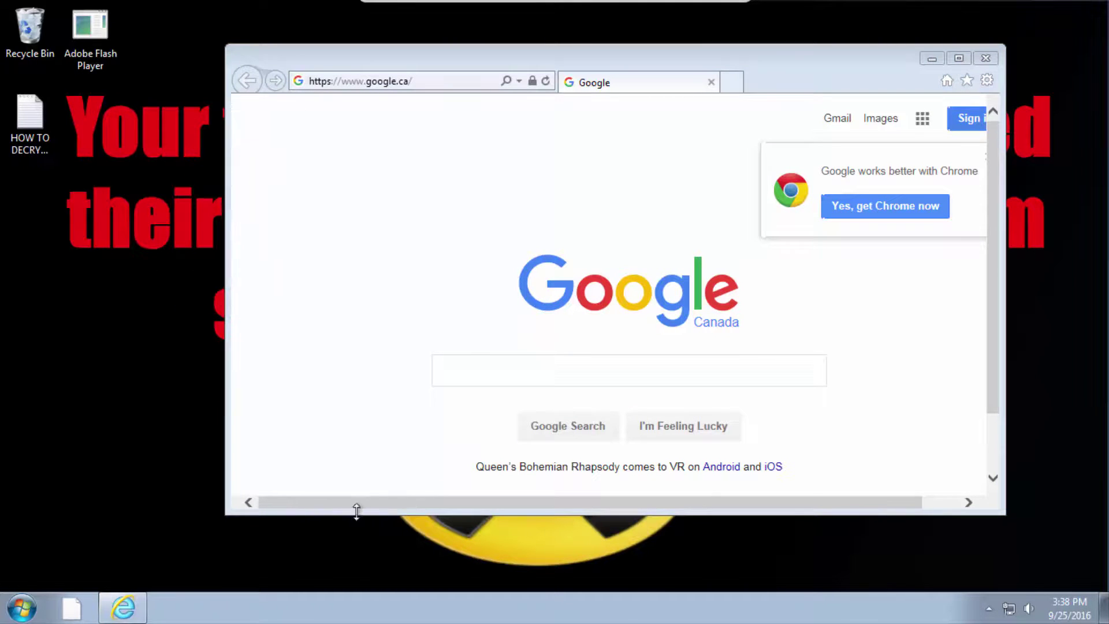
pyautogui.moveTo(231, 514); pyautogui.dragTo(159, 543)
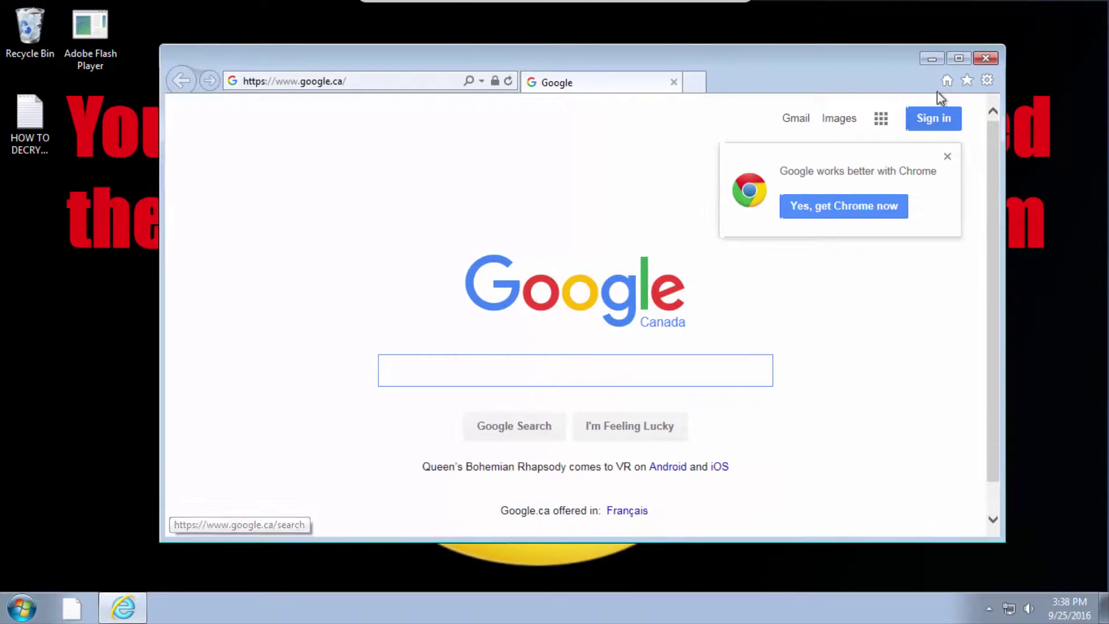
# Move Internet Explorer out of the way and open the Desktop Background settings from the desktop's personalization options
pyautogui.moveTo(861, 70); pyautogui.dragTo(670, 436)
pyautogui.rightClick(627, 296)
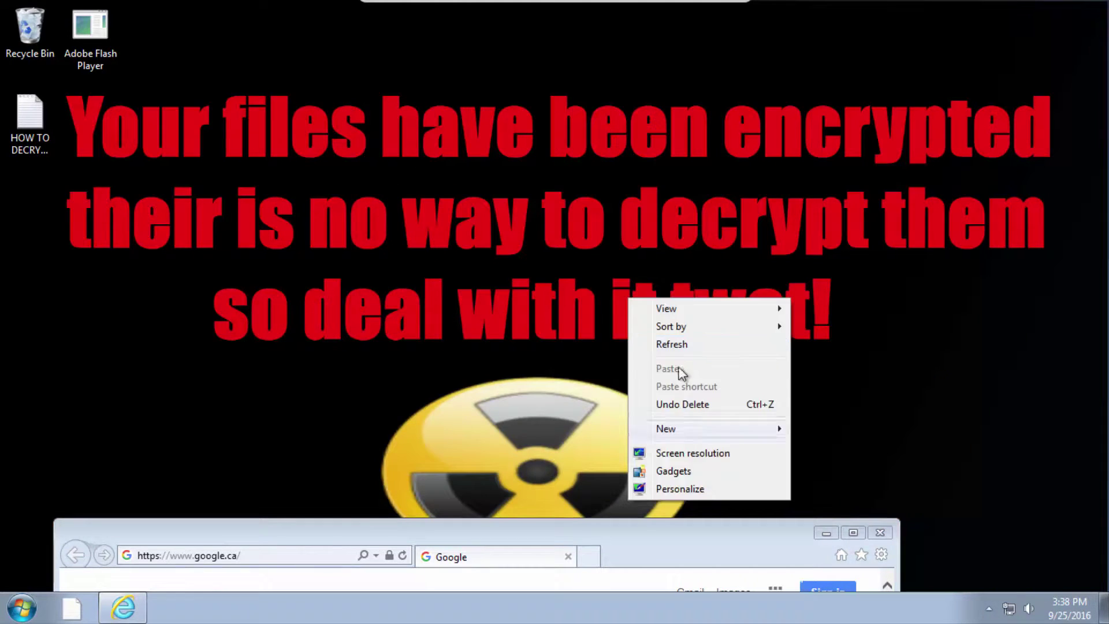
pyautogui.click(727, 491)
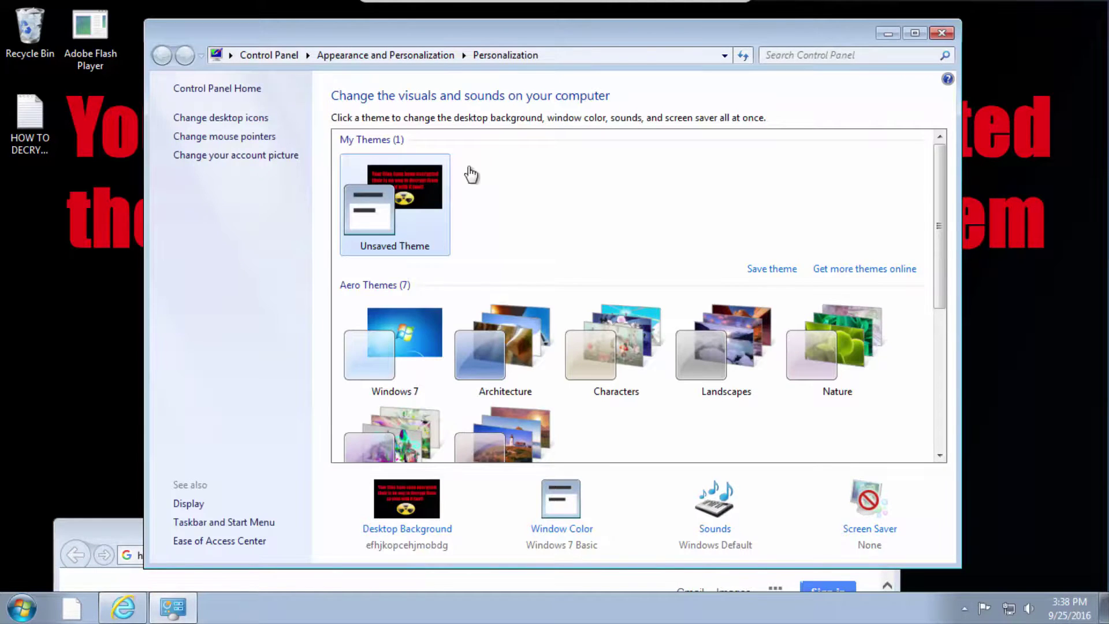
pyautogui.click(338, 146)
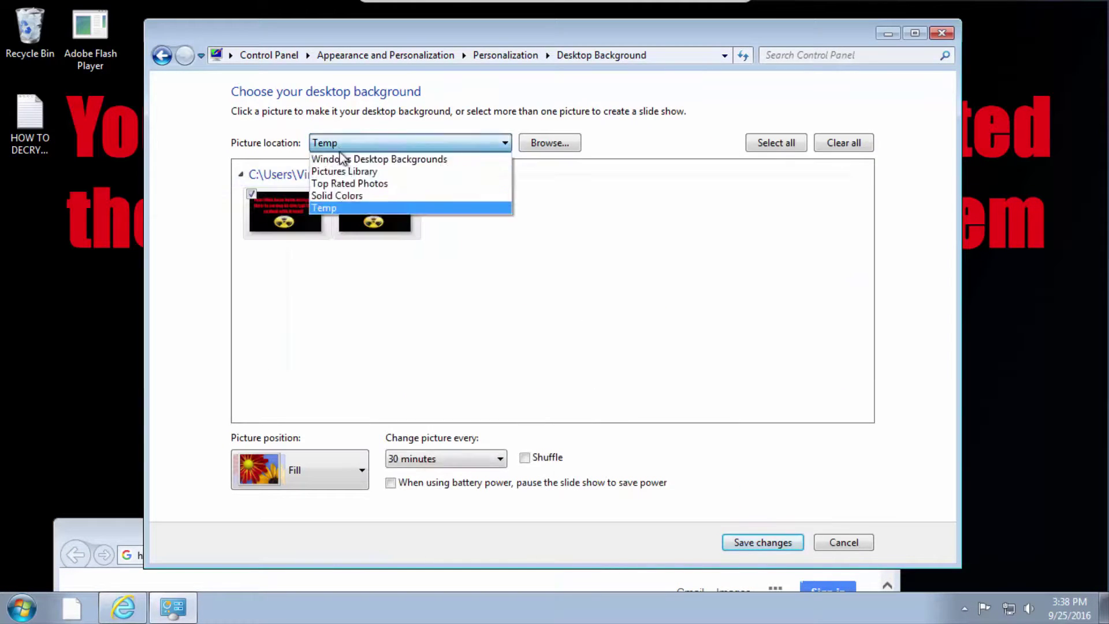
# Open the %temp% folder and view the ransomware's wallpaper bitmap efhjkopcehjmobdg
pyautogui.press('super')
pyautogui.write('%')
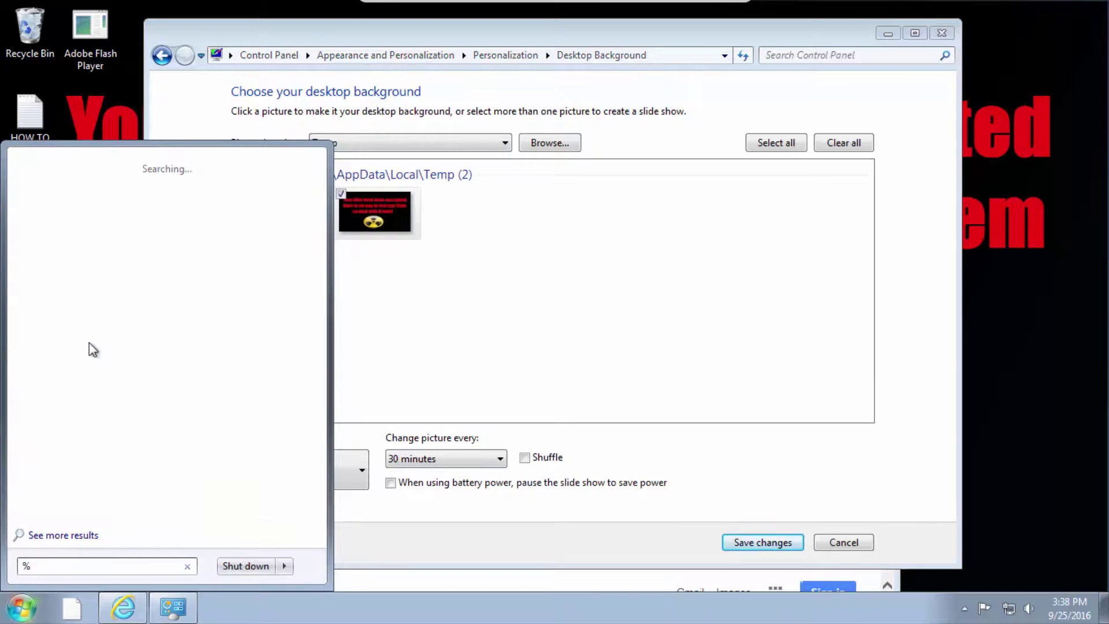
pyautogui.write('temp%')
pyautogui.press('Return')
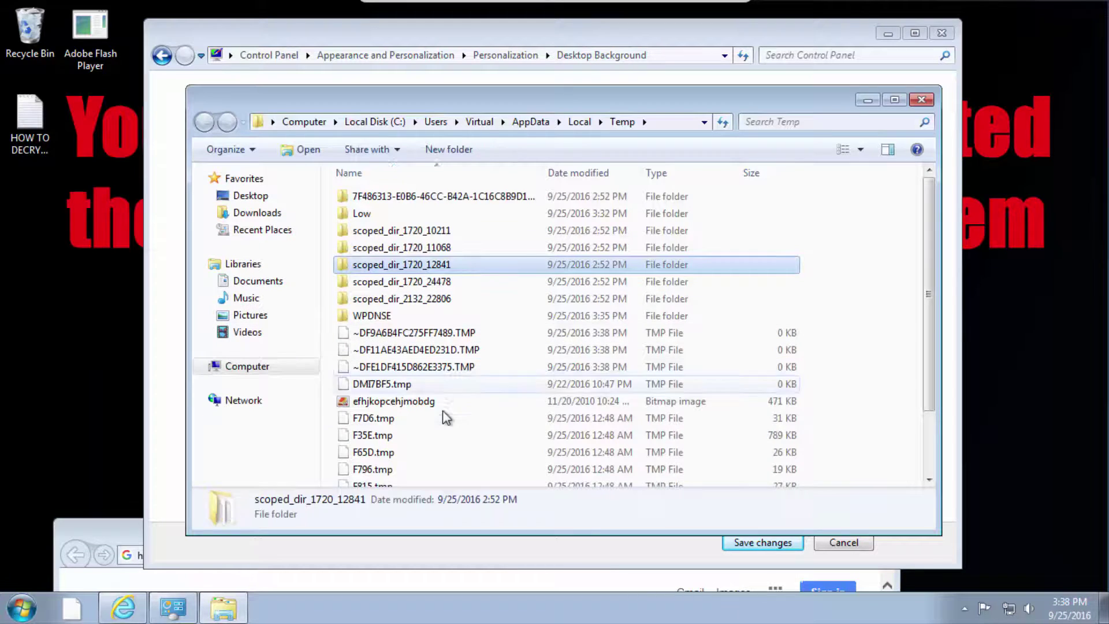
pyautogui.click(446, 402)
pyautogui.doubleClick(445, 402)
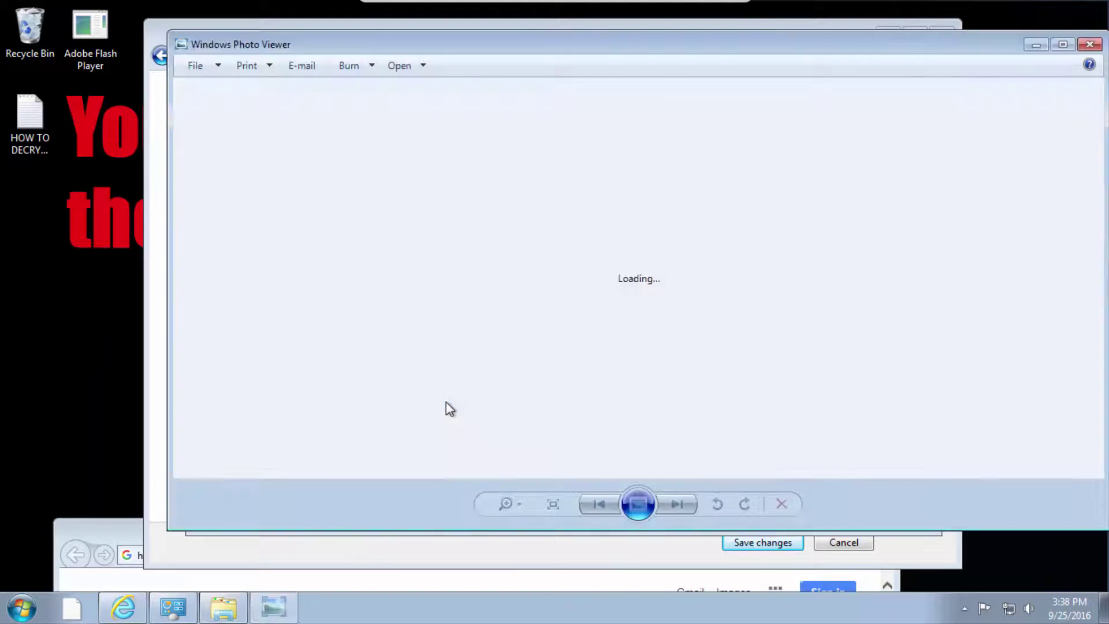
pyautogui.click(1089, 45)
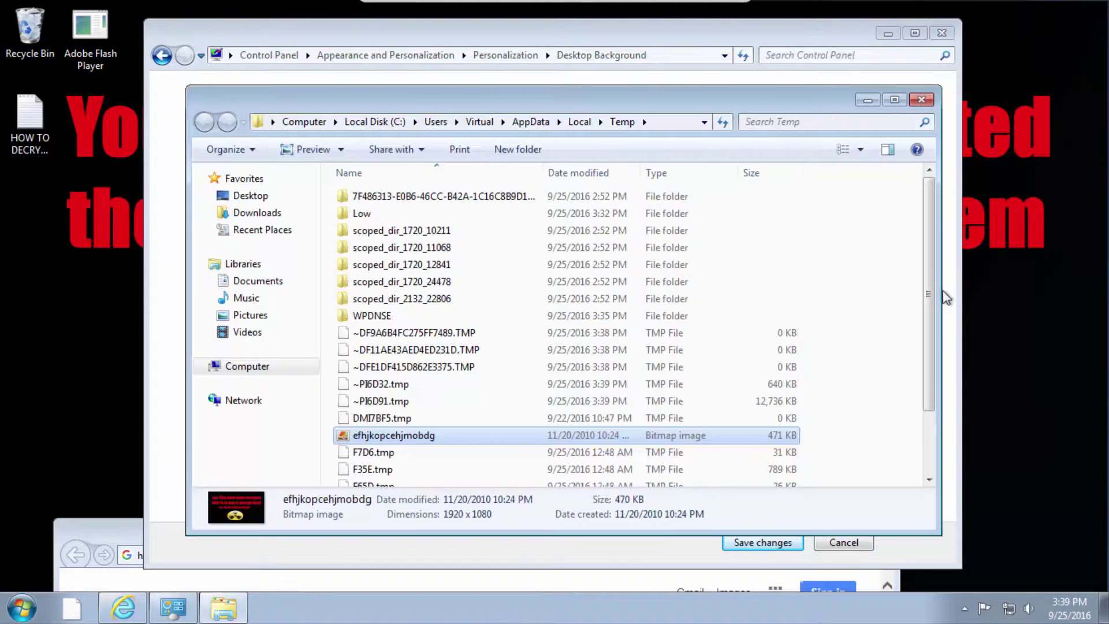
pyautogui.click(922, 101)
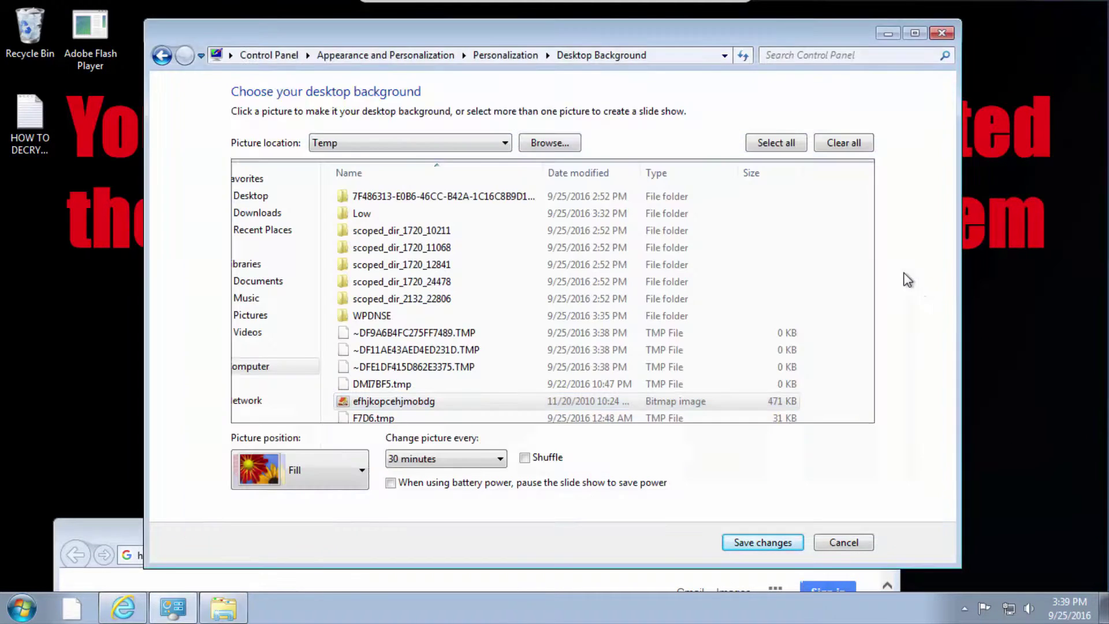
# Set the background picture location to Windows Desktop Backgrounds and browse the available pictures
pyautogui.click(358, 146)
pyautogui.click(380, 154)
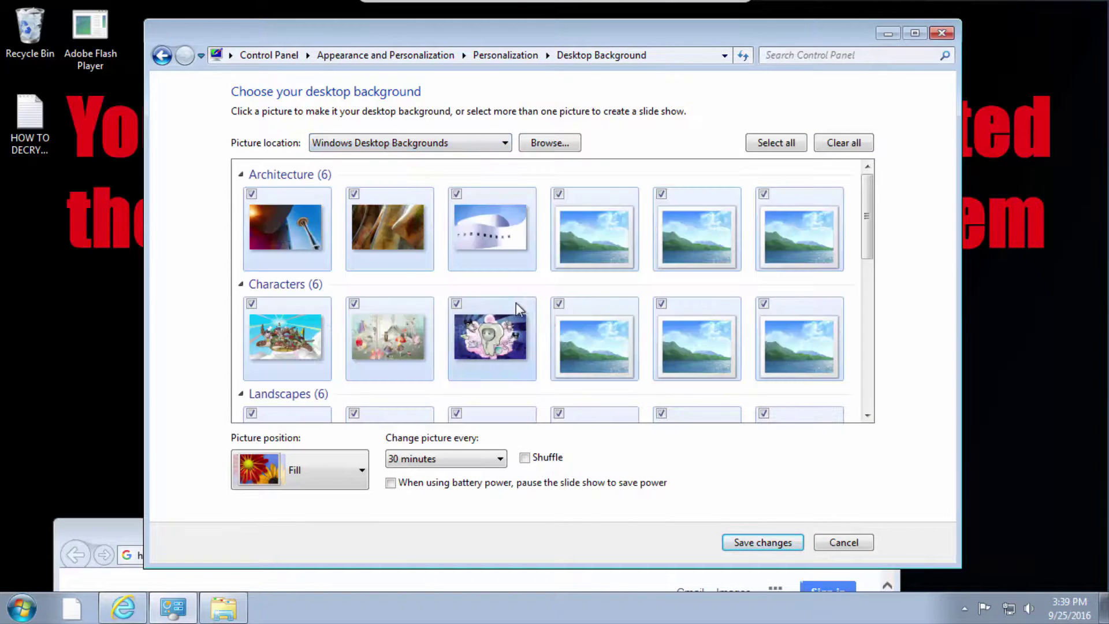
pyautogui.scroll(-4, 508, 304)
pyautogui.scroll(1, 798, 161)
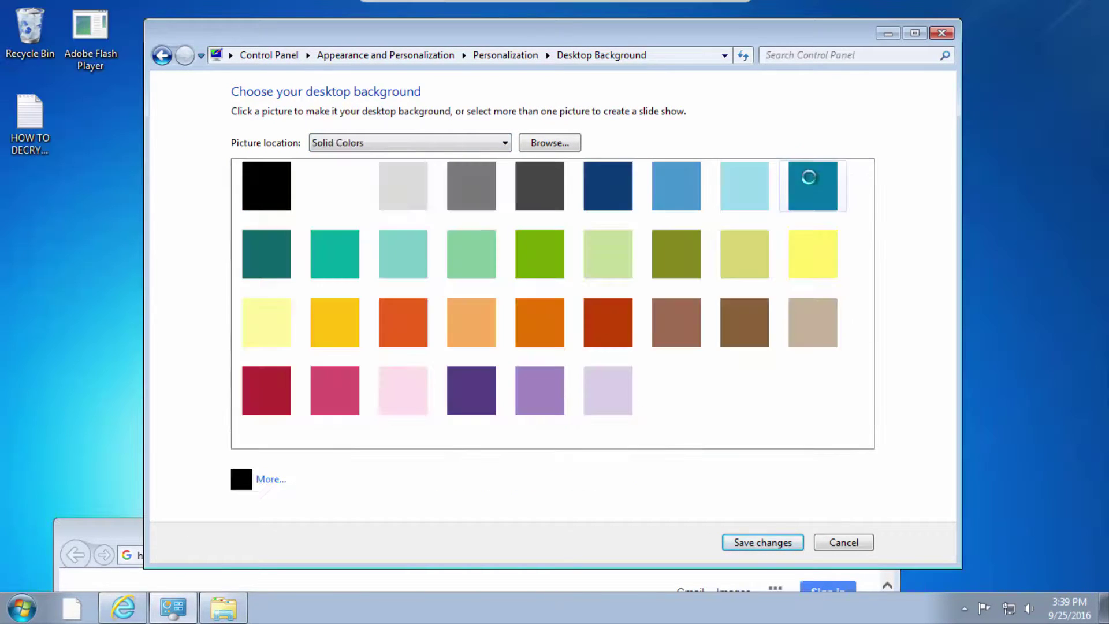
pyautogui.scroll(2, 816, 178)
pyautogui.scroll(1, 854, 205)
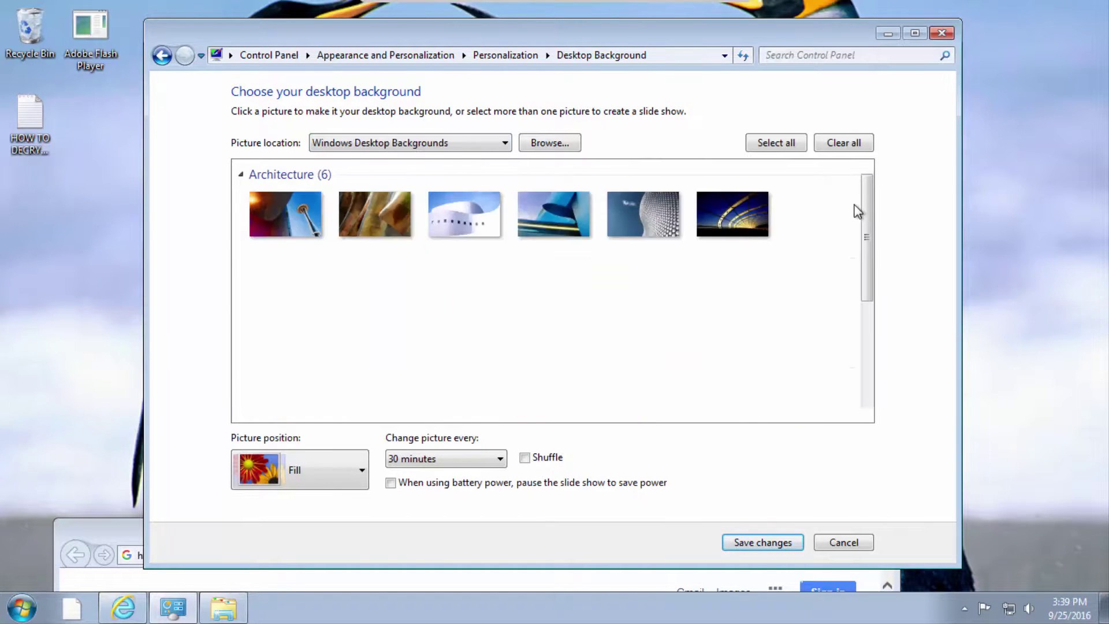
pyautogui.scroll(-10, 874, 236)
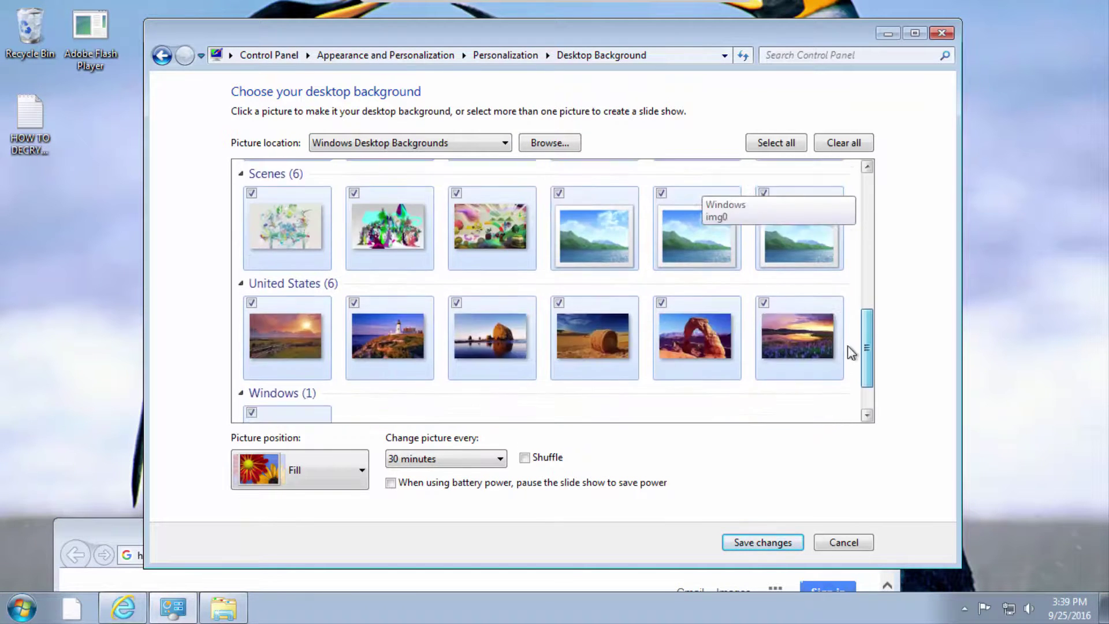
# Choose the first, second, third and sixth United States pictures as the desktop background, save the changes and close the settings
pyautogui.click(403, 379)
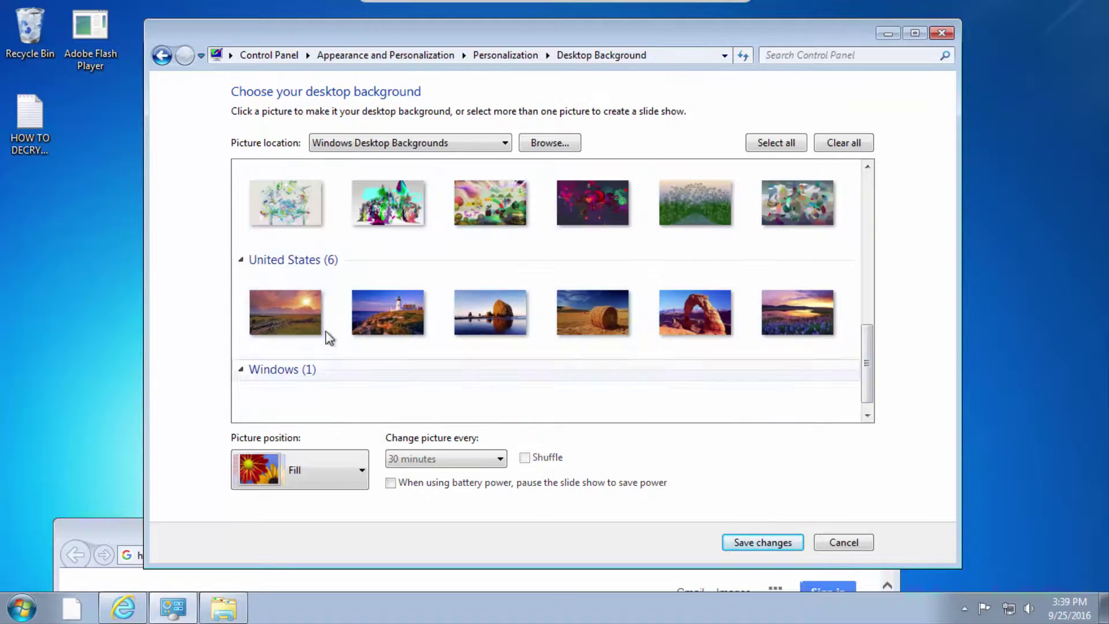
pyautogui.click(251, 280)
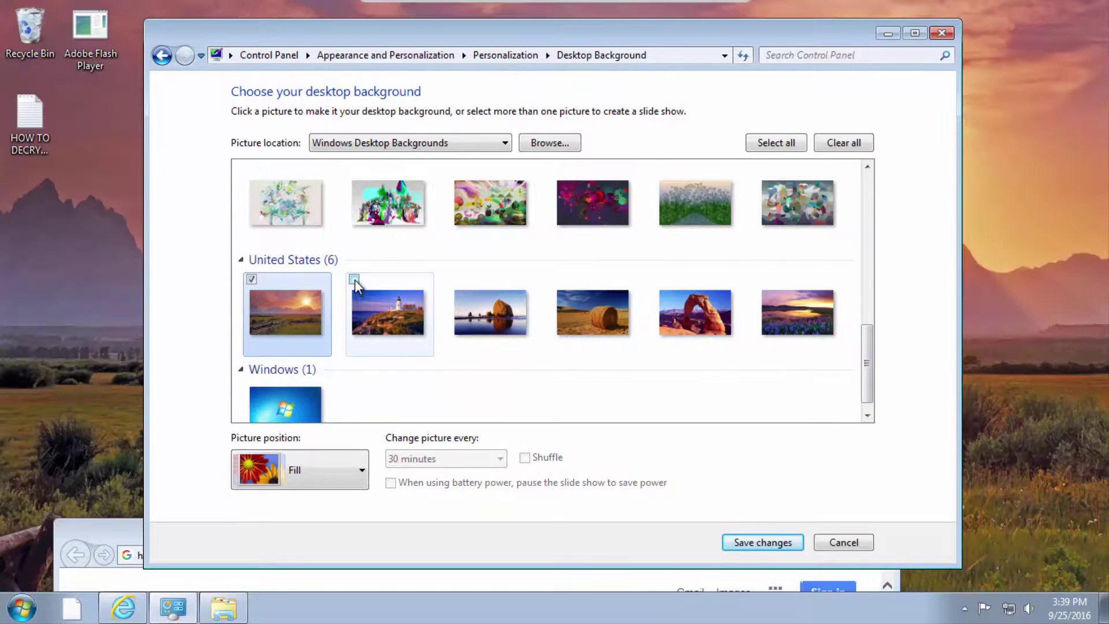
pyautogui.click(354, 281)
pyautogui.click(456, 280)
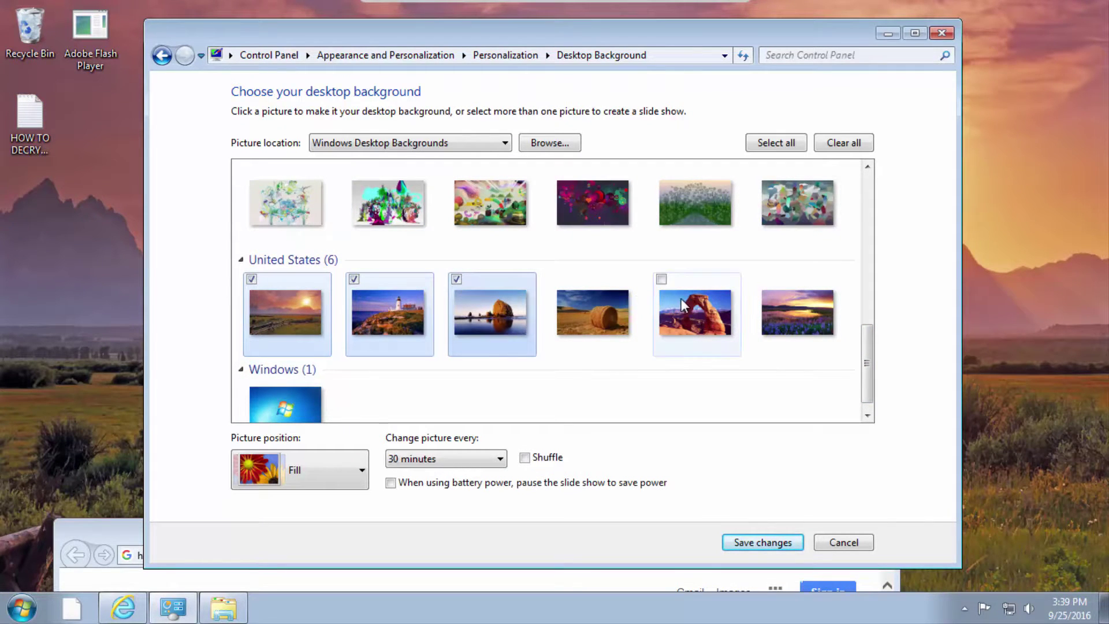
pyautogui.click(764, 280)
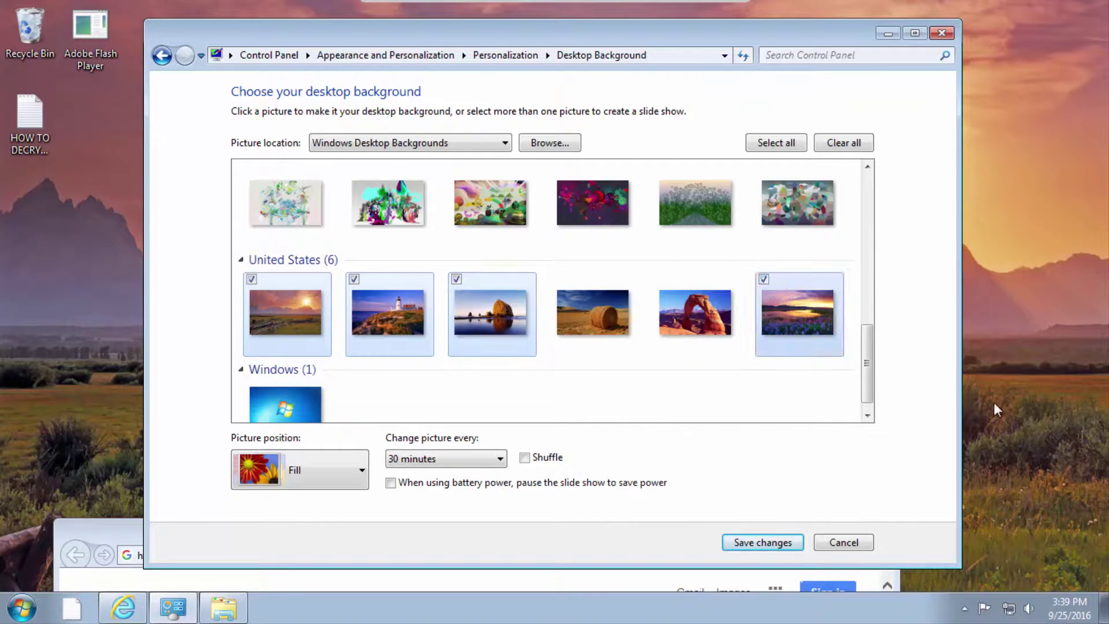
pyautogui.click(753, 532)
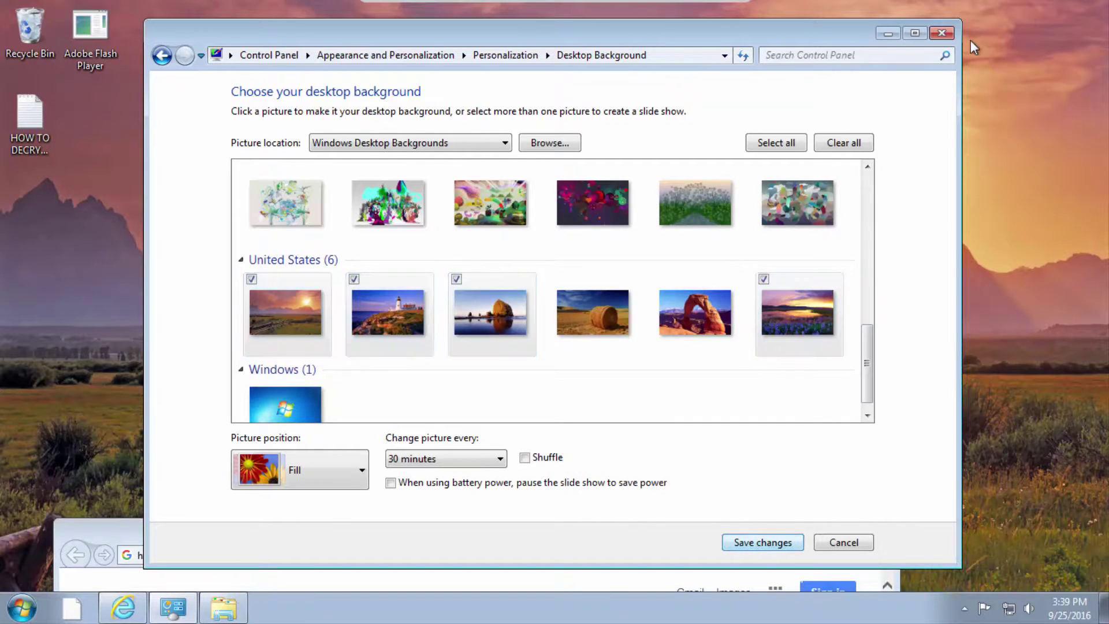
pyautogui.click(948, 33)
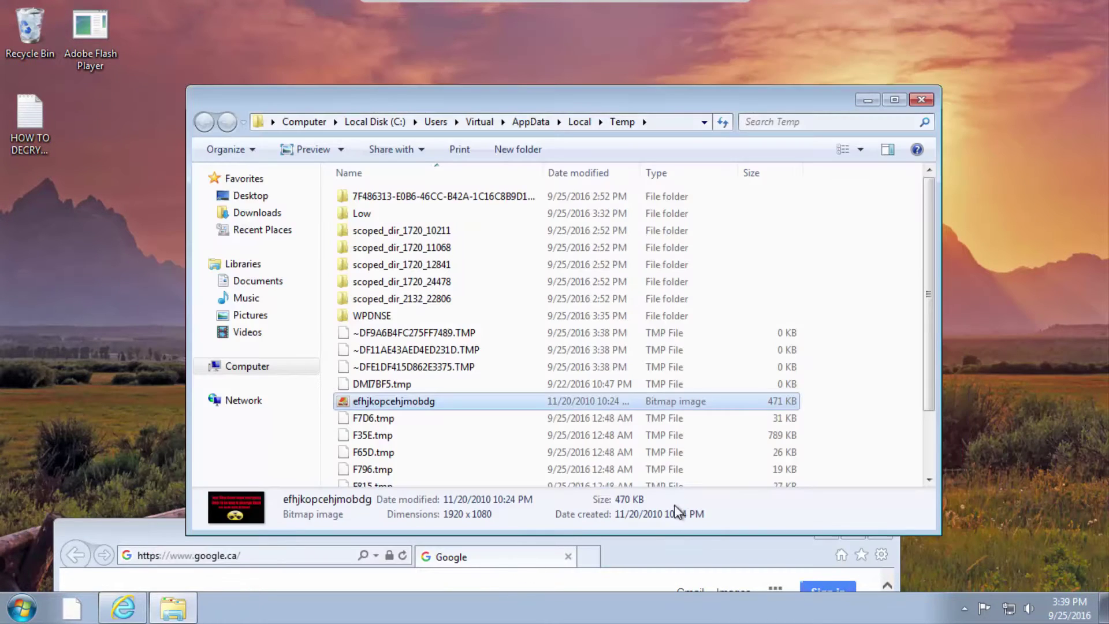
# Close the Internet Explorer and Temp folder windows to clear the desktop
pyautogui.moveTo(668, 565); pyautogui.dragTo(656, 206)
pyautogui.click(856, 178)
pyautogui.click(922, 99)
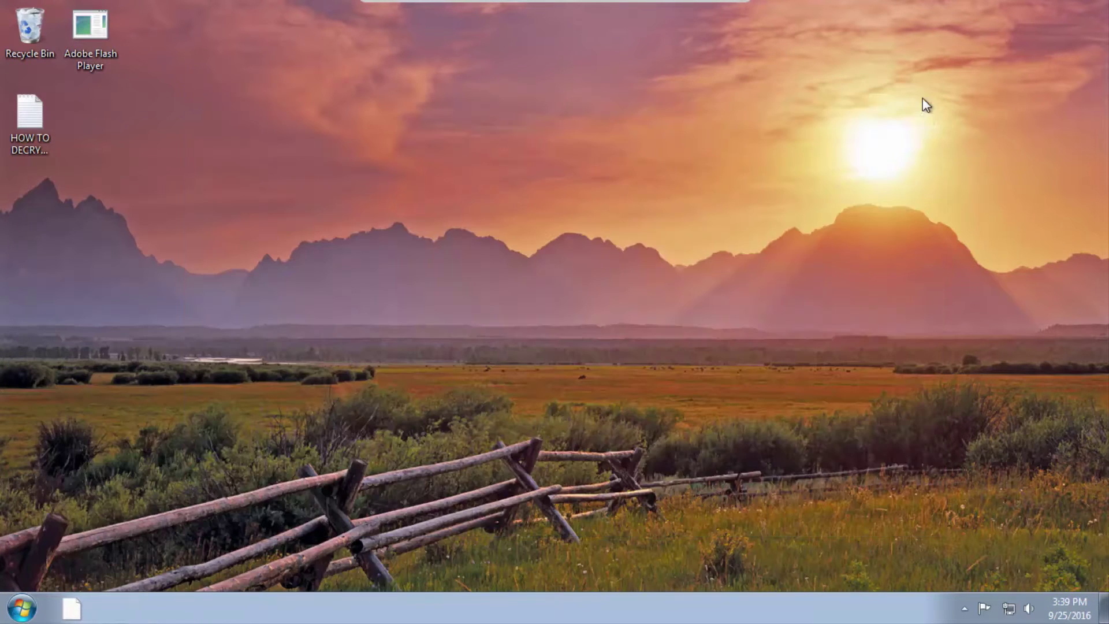
pyautogui.moveTo(922, 99); pyautogui.dragTo(813, 622)
pyautogui.rightClick(813, 622)
pyautogui.click(456, 470)
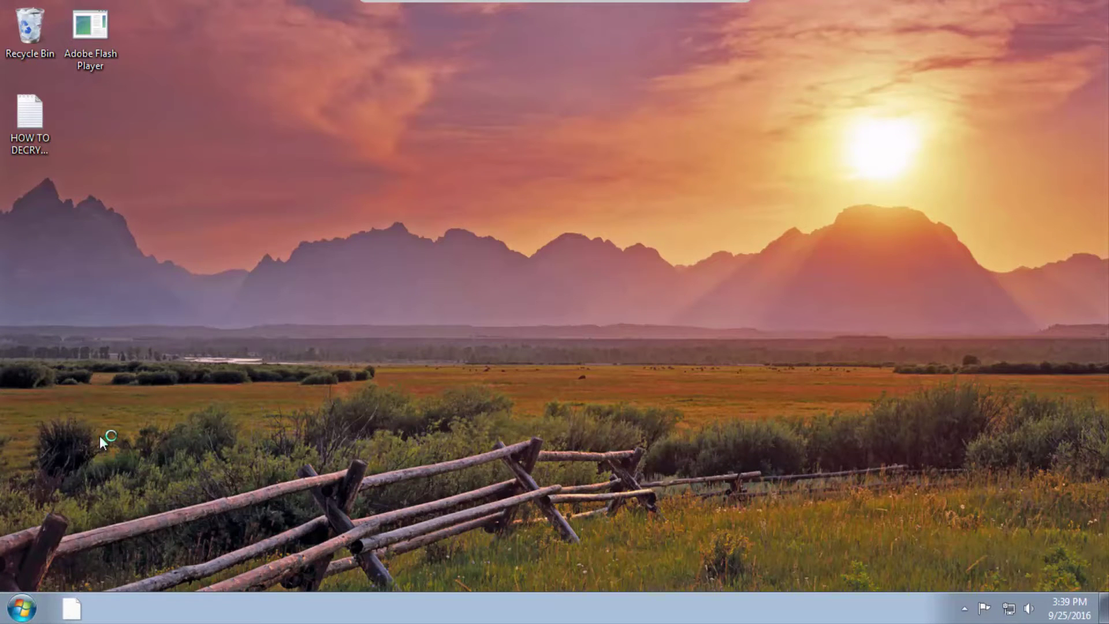